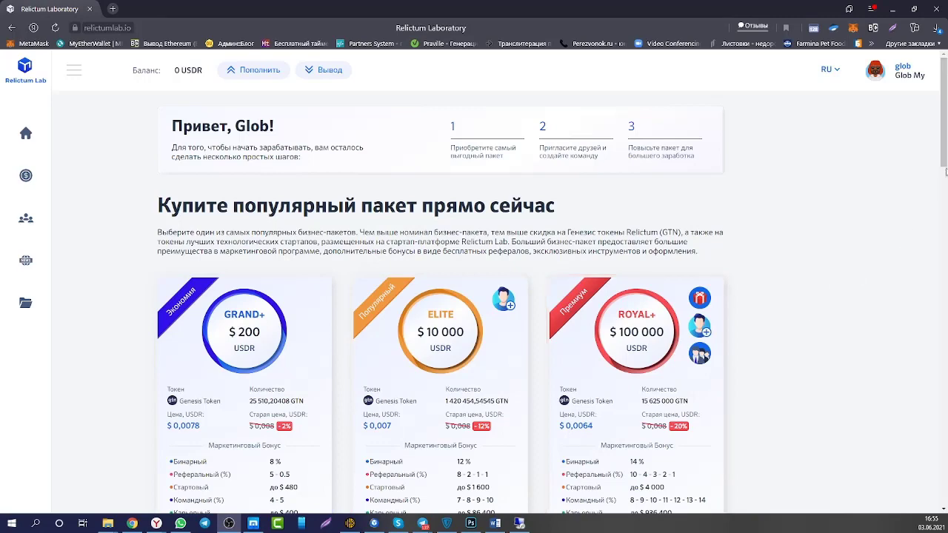
Scroll the packages page down to the 'Все пакеты' list, from GRAND $100 to DELUXE+ $5 000.
{"action": "left_click_drag", "start_coordinate": [944, 145], "coordinate": [944, 173]}
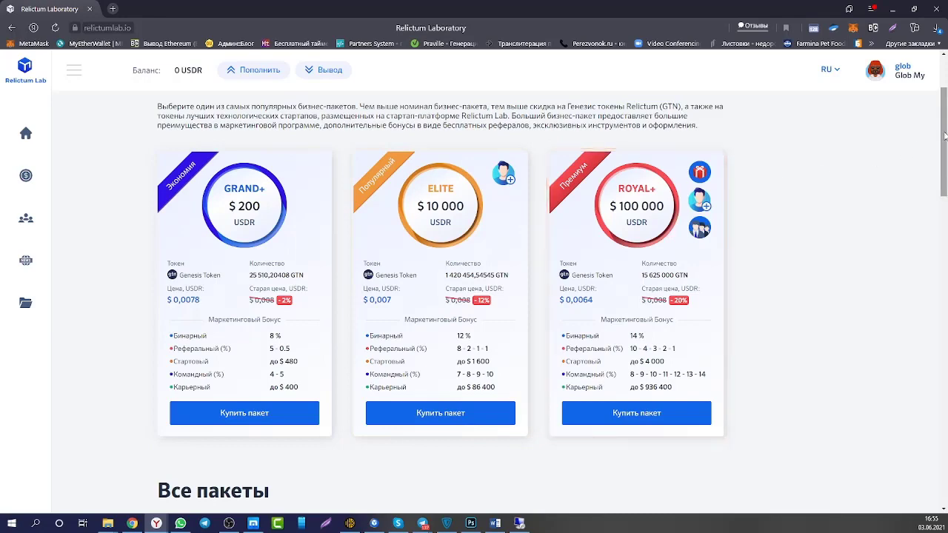
{"action": "left_click_drag", "start_coordinate": [945, 132], "coordinate": [937, 426]}
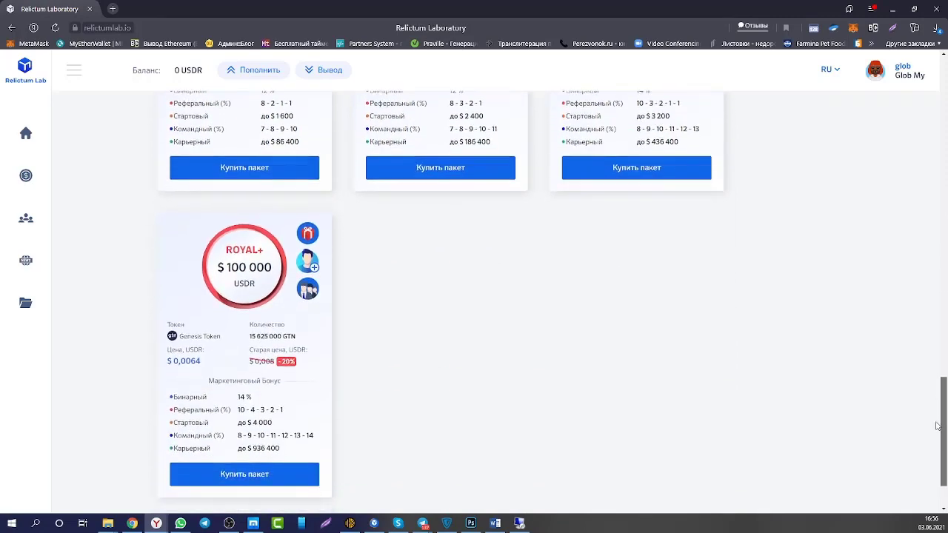
{"action": "left_click_drag", "start_coordinate": [937, 426], "coordinate": [944, 277]}
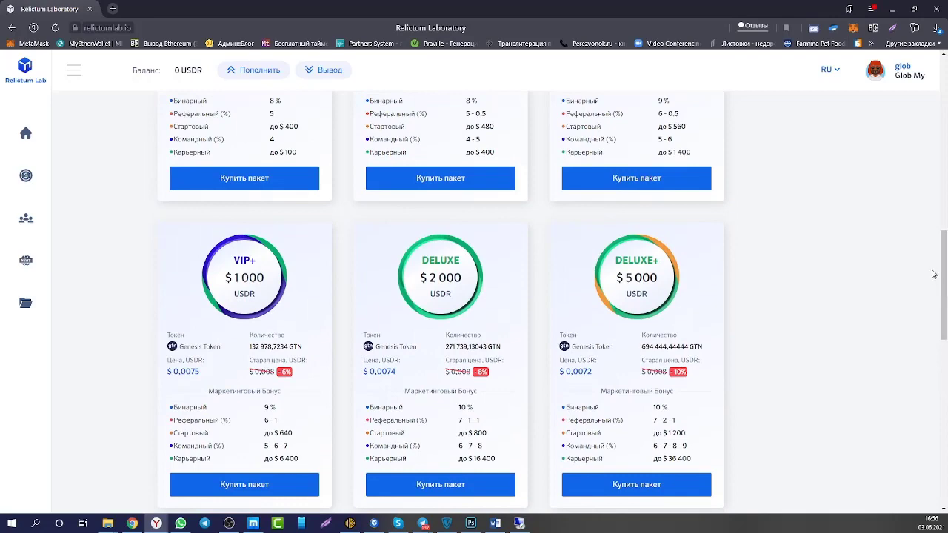
{"action": "left_click_drag", "start_coordinate": [946, 269], "coordinate": [944, 199]}
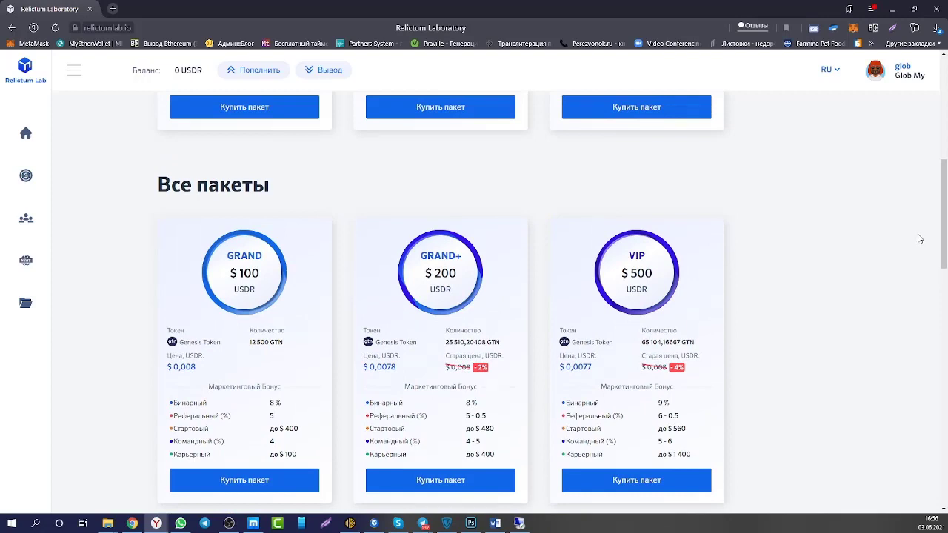
{"action": "scroll", "coordinate": [883, 391], "scroll_direction": "down", "scroll_amount": 1}
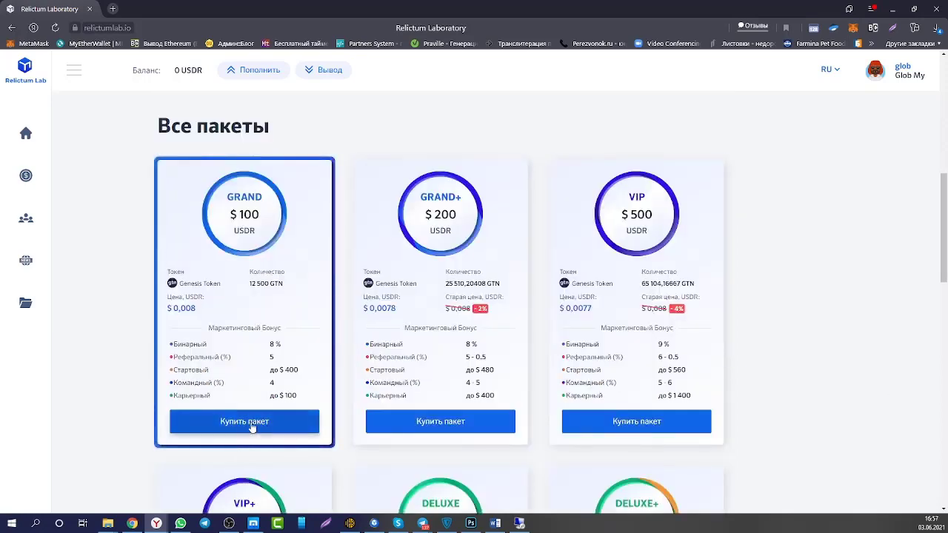
{"action": "left_click", "coordinate": [246, 424]}
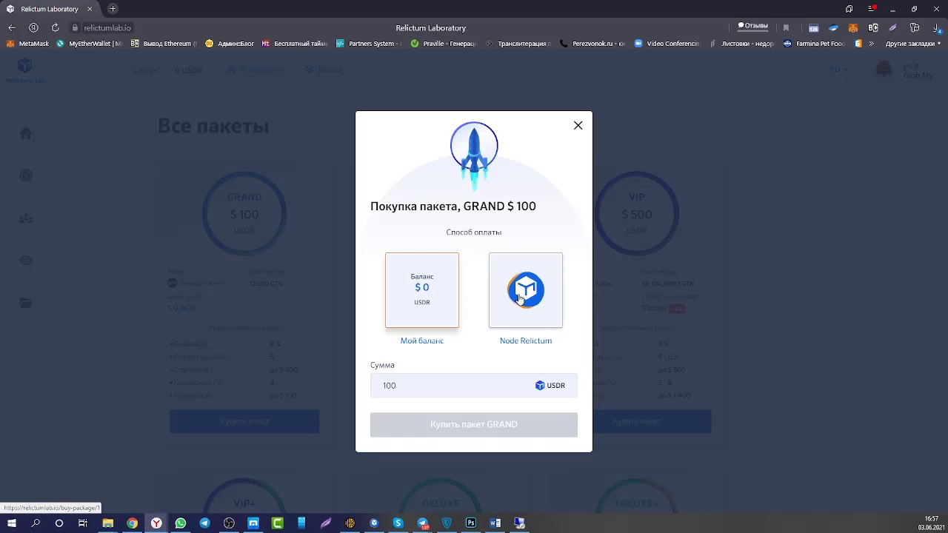
{"action": "left_click", "coordinate": [577, 126]}
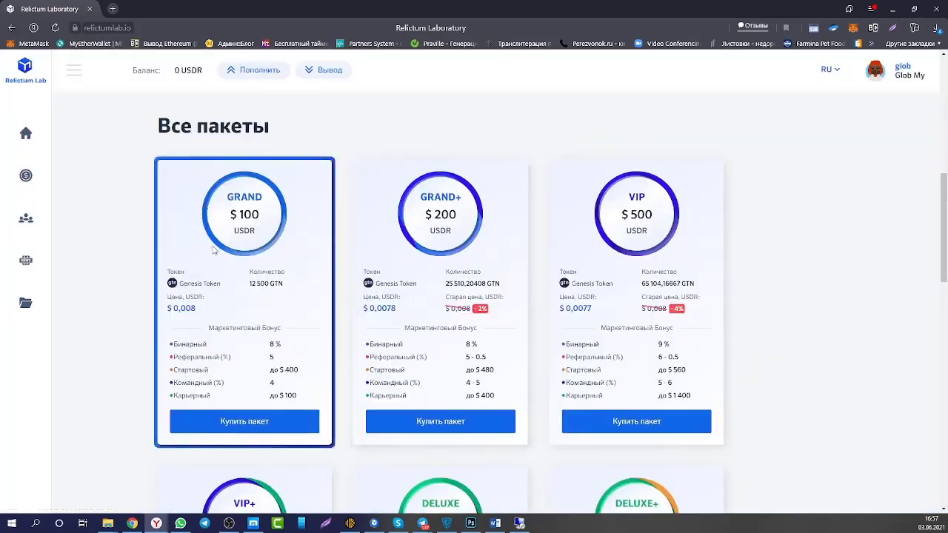
Start buying the GRAND+ $200 package, then bring up the USDR Пополнить form in Личный кабинет.
{"action": "left_click", "coordinate": [442, 424]}
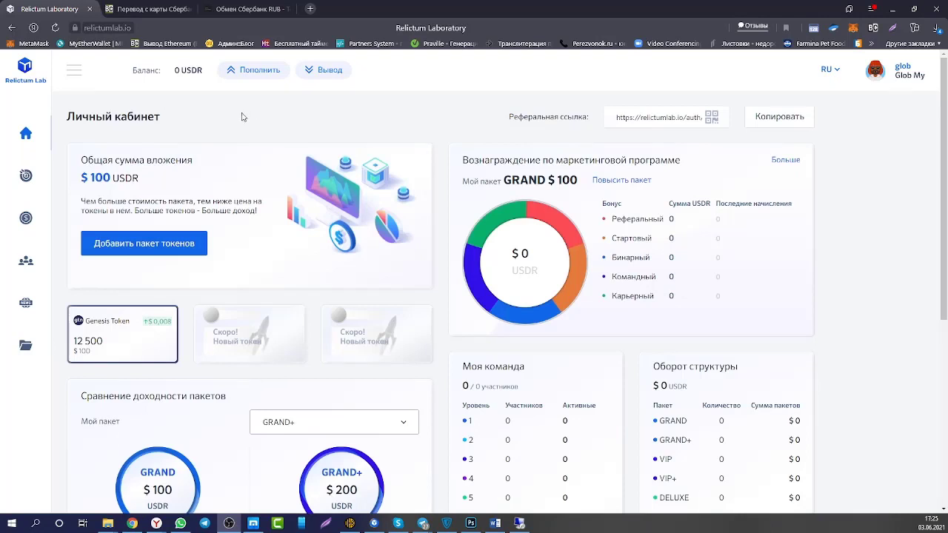
{"action": "left_click", "coordinate": [254, 71]}
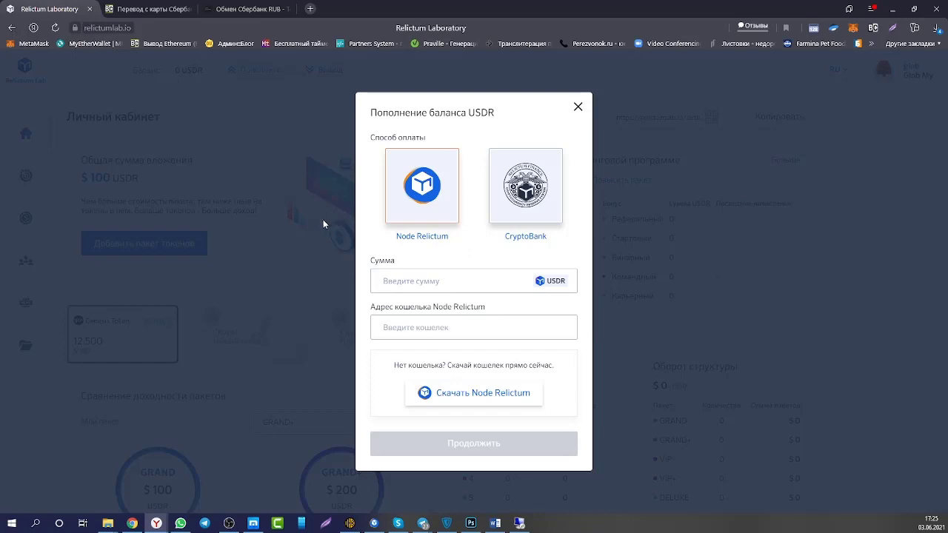
Enter 100 as the USDR top-up amount and go to the Node Relictum wallet address field.
{"action": "left_click", "coordinate": [415, 281]}
{"action": "type", "text": "100"}
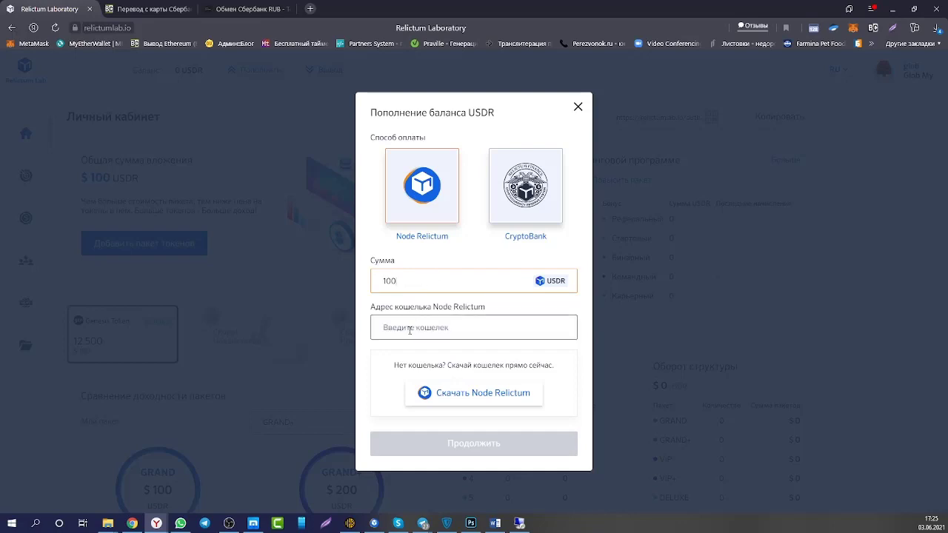
{"action": "left_click", "coordinate": [476, 323]}
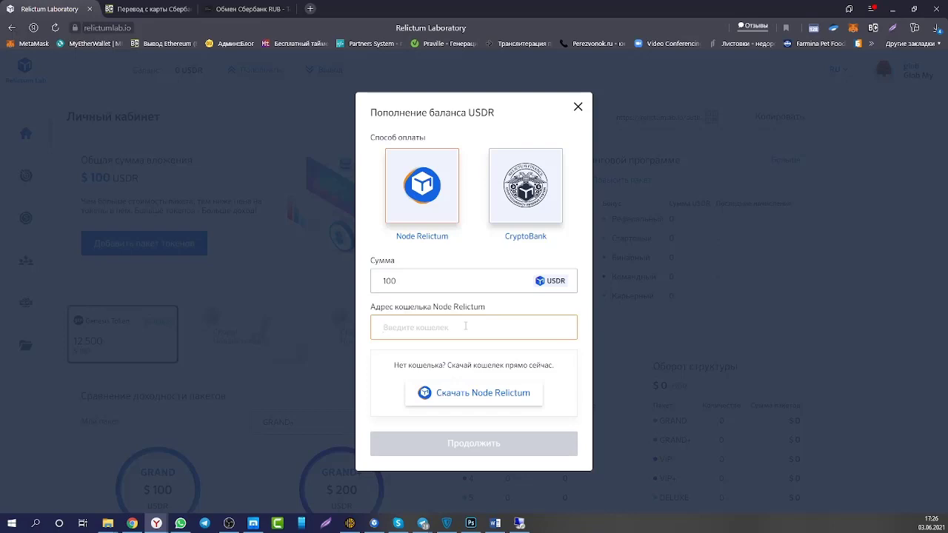
{"action": "key", "text": "alt+Tab"}
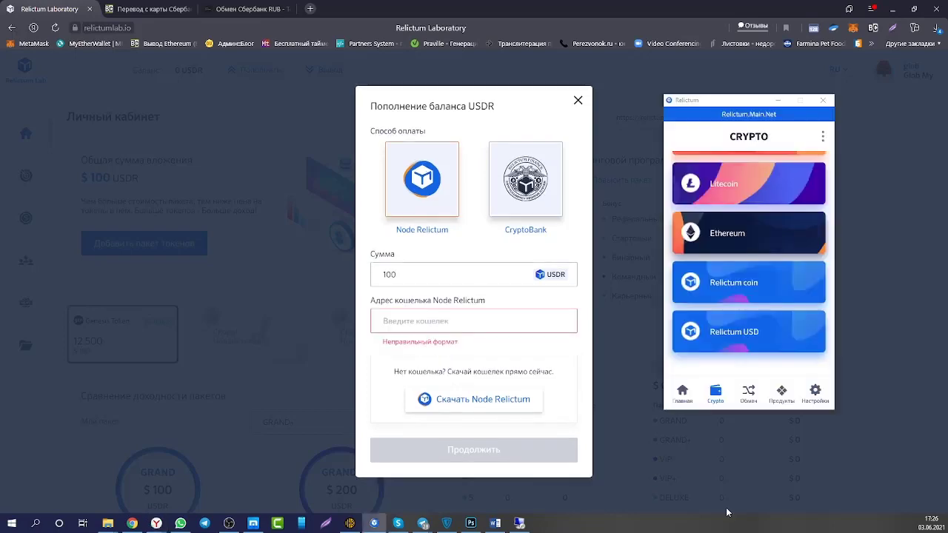
Copy the Relictum USD deposit address from the Node Relictum wallet's Crypto list.
{"action": "left_click", "coordinate": [682, 392]}
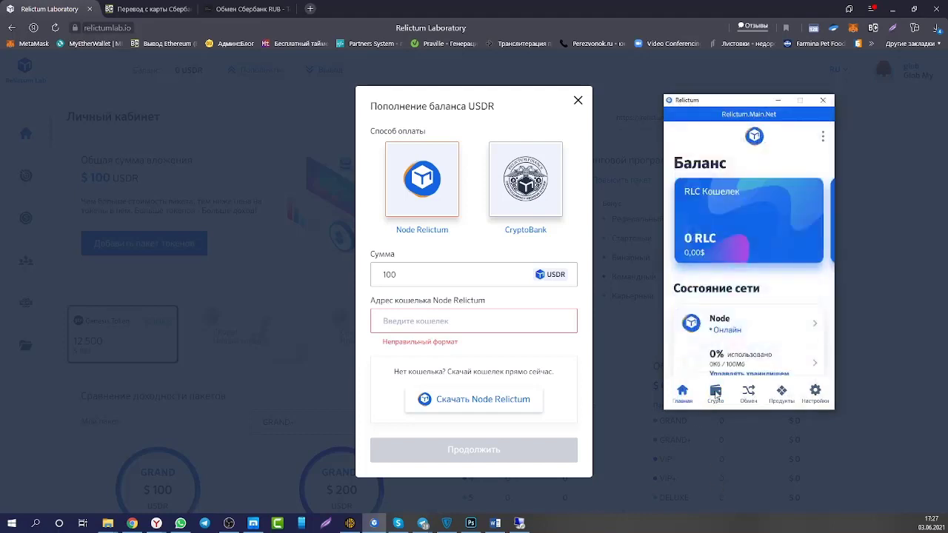
{"action": "left_click", "coordinate": [716, 393]}
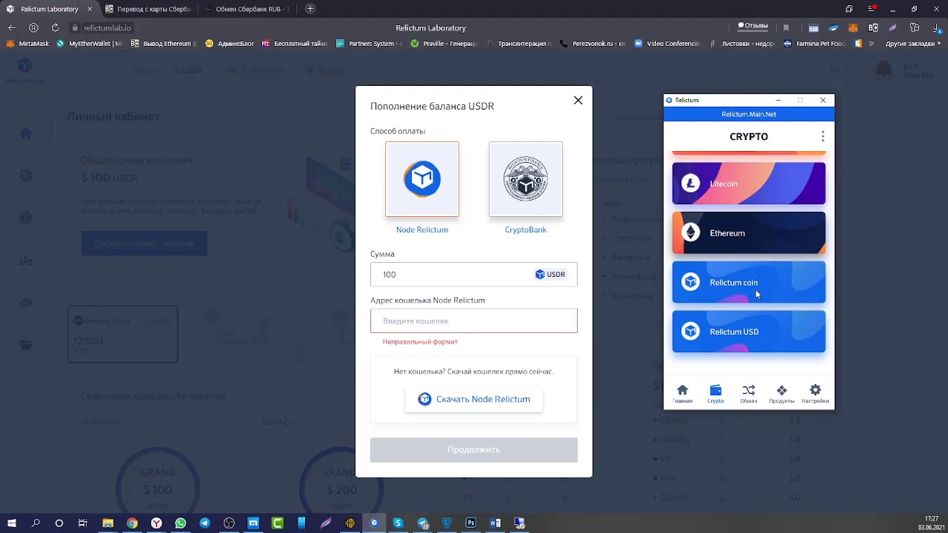
{"action": "left_click", "coordinate": [734, 342]}
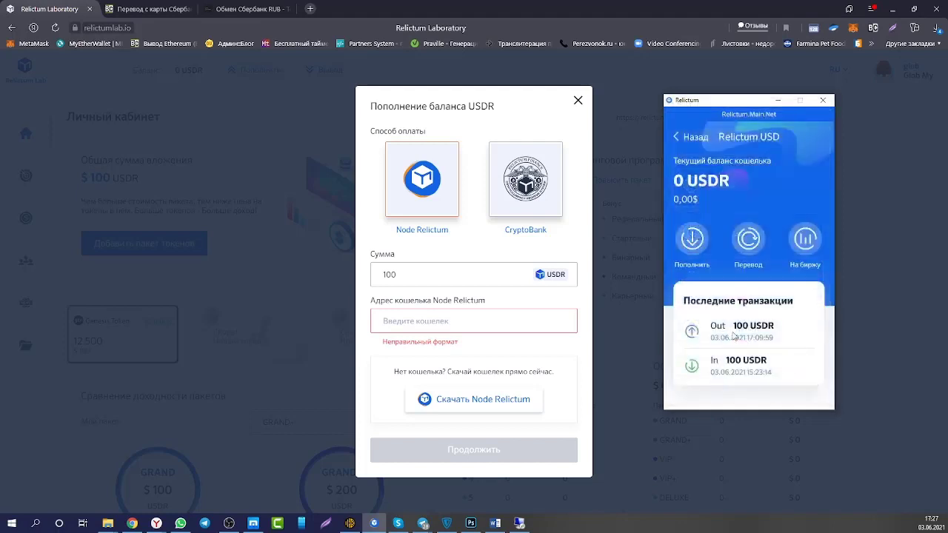
{"action": "left_click", "coordinate": [692, 239]}
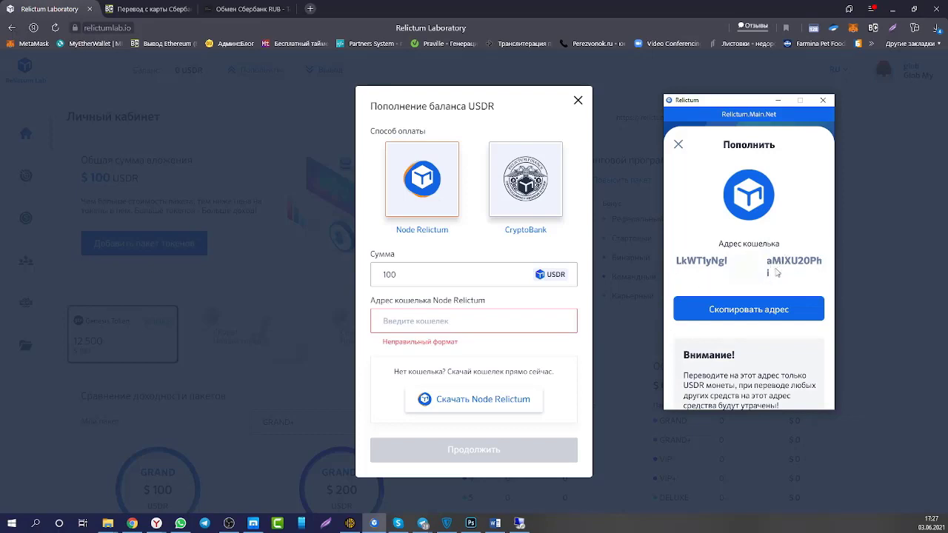
{"action": "left_click", "coordinate": [744, 311]}
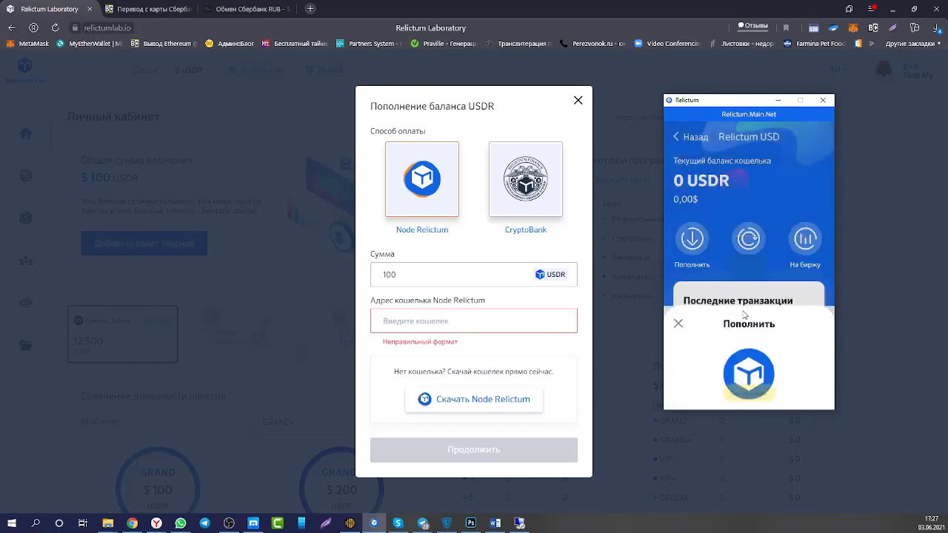
{"action": "left_click", "coordinate": [394, 320]}
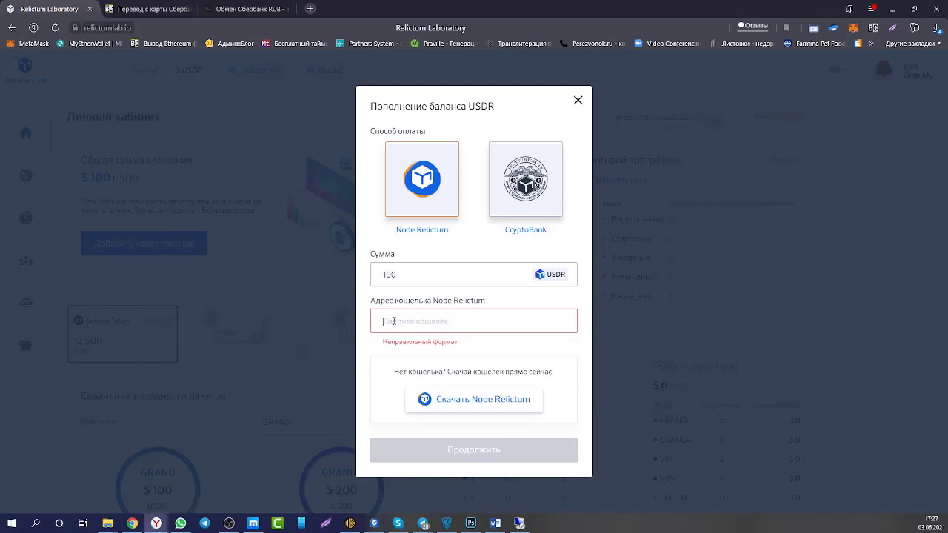
Paste the address, then recopy the deposit address of the Relictum USD wallet holding 693,6738 USDR.
{"action": "key", "text": "ctrl+v"}
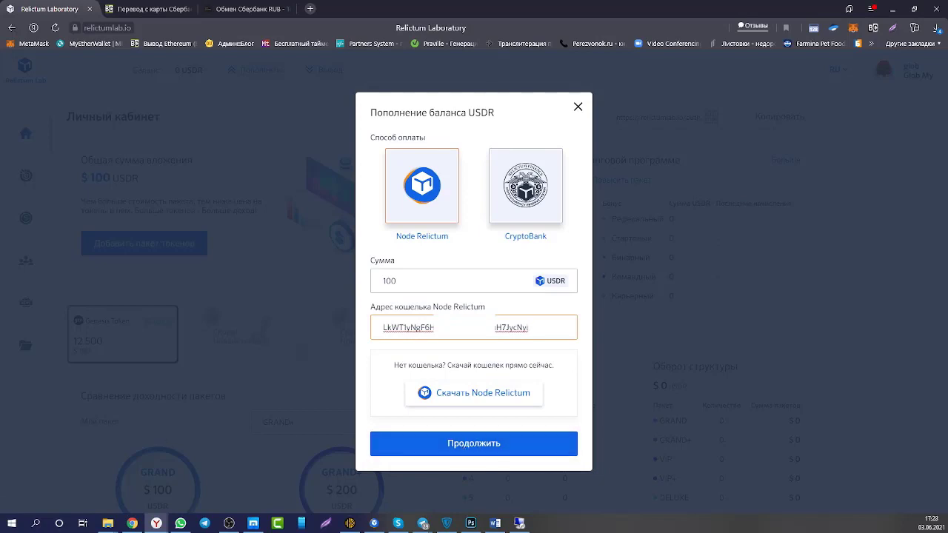
{"action": "left_click", "coordinate": [374, 523]}
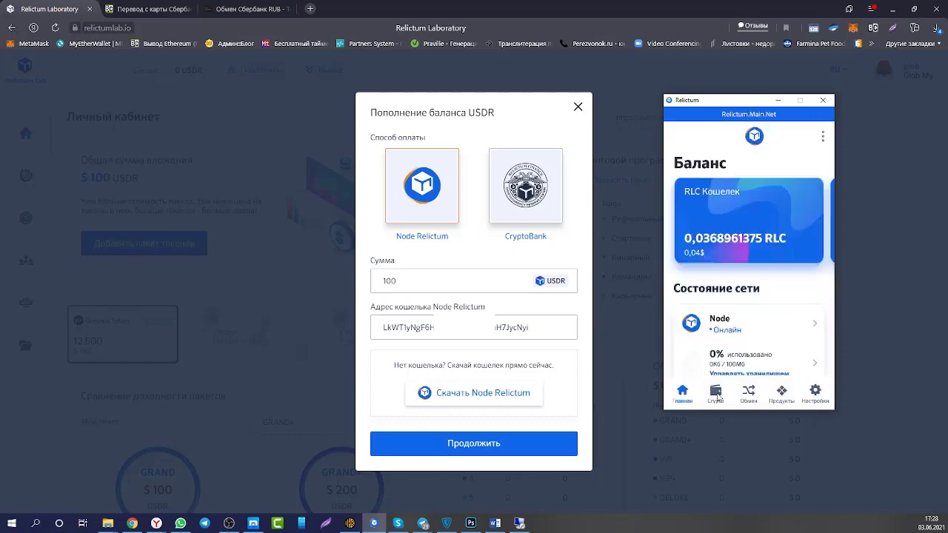
{"action": "left_click", "coordinate": [716, 395]}
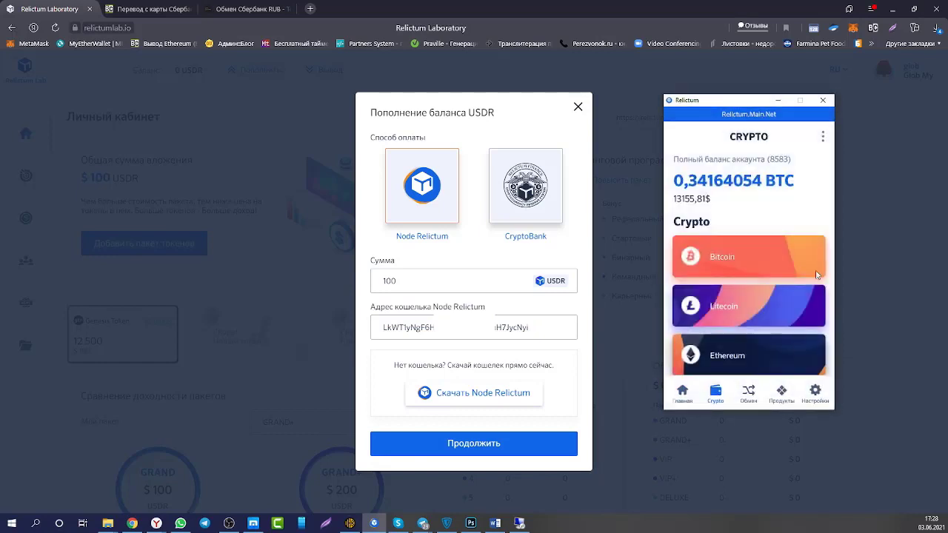
{"action": "scroll", "coordinate": [774, 292], "scroll_direction": "down", "scroll_amount": 3}
{"action": "scroll", "coordinate": [774, 292], "scroll_direction": "down", "scroll_amount": 1}
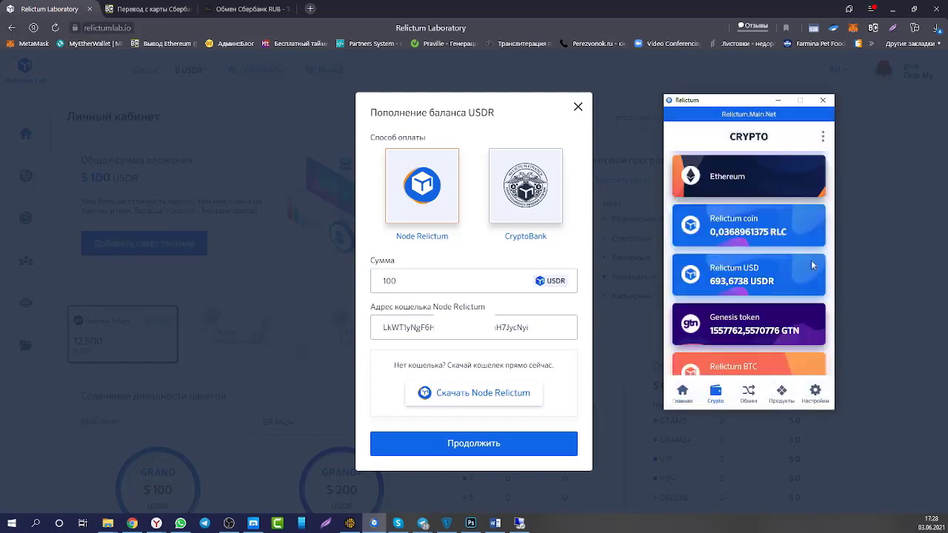
{"action": "left_click", "coordinate": [732, 275]}
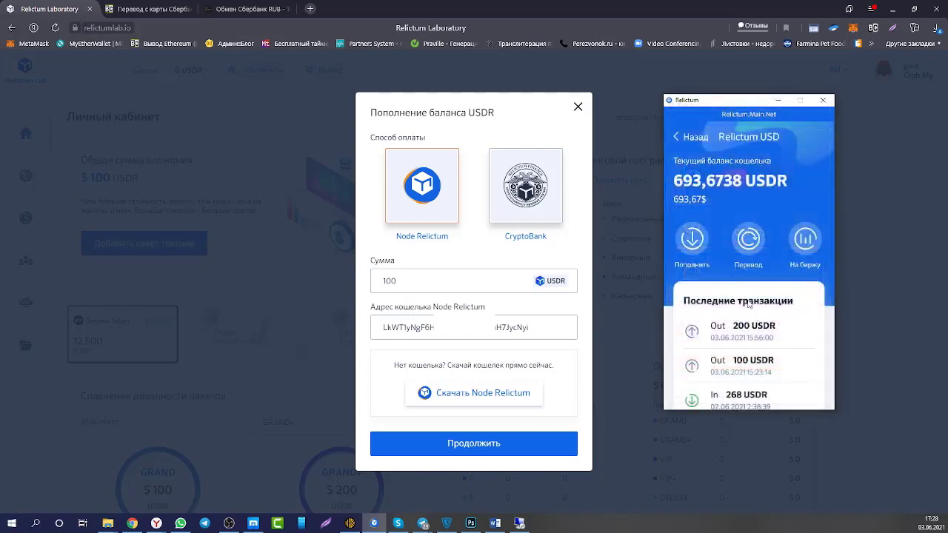
{"action": "left_click", "coordinate": [694, 239]}
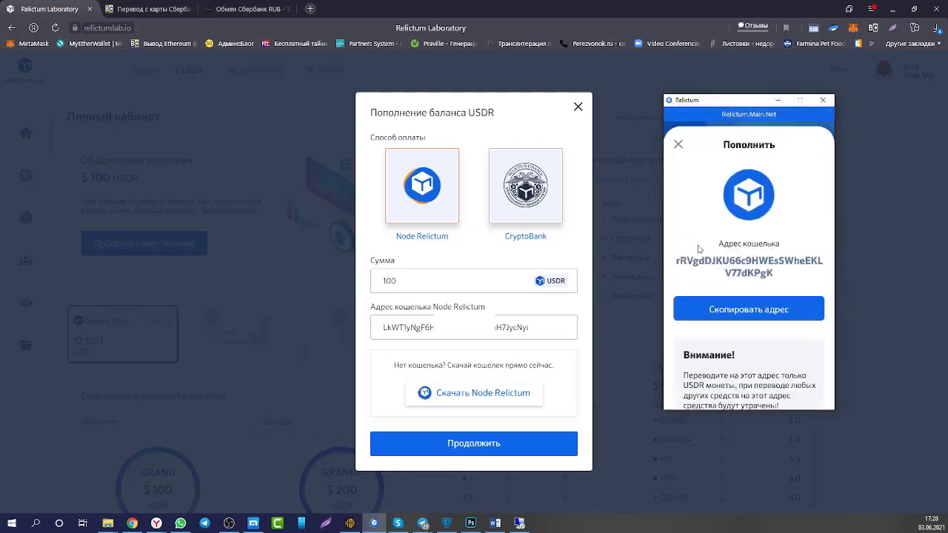
{"action": "left_click", "coordinate": [770, 314]}
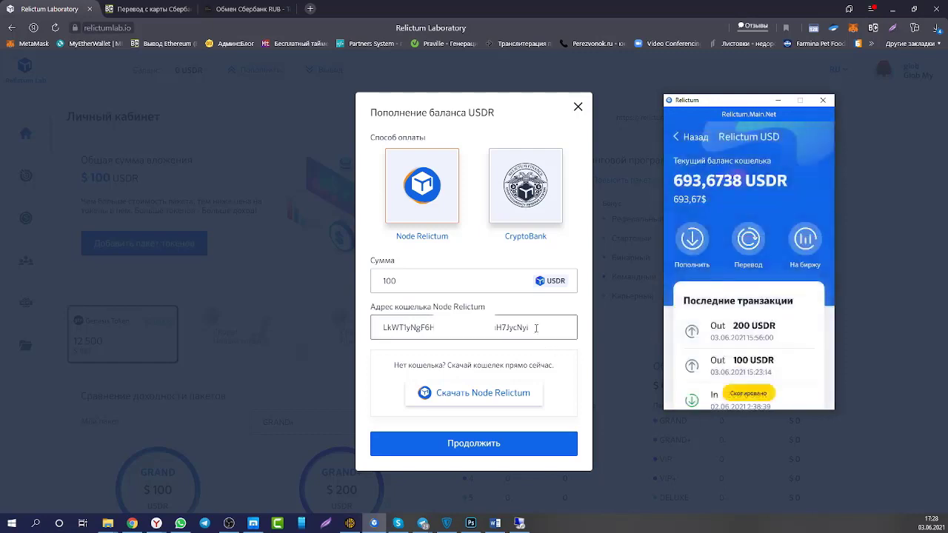
Replace the wallet address with the new one and change the amount to 200 USDR.
{"action": "left_click_drag", "start_coordinate": [536, 332], "coordinate": [333, 328]}
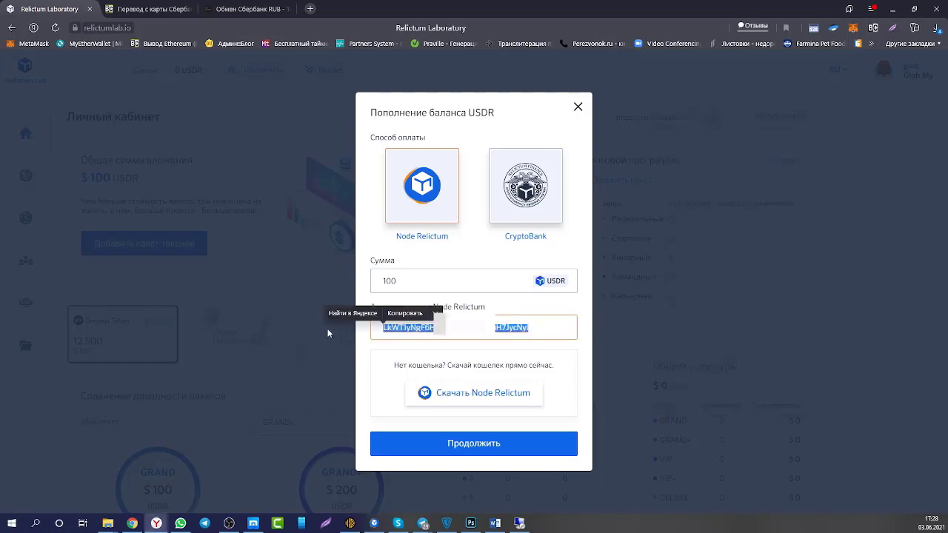
{"action": "key", "text": "ctrl+v"}
{"action": "left_click_drag", "start_coordinate": [397, 281], "coordinate": [361, 290]}
{"action": "type", "text": "200"}
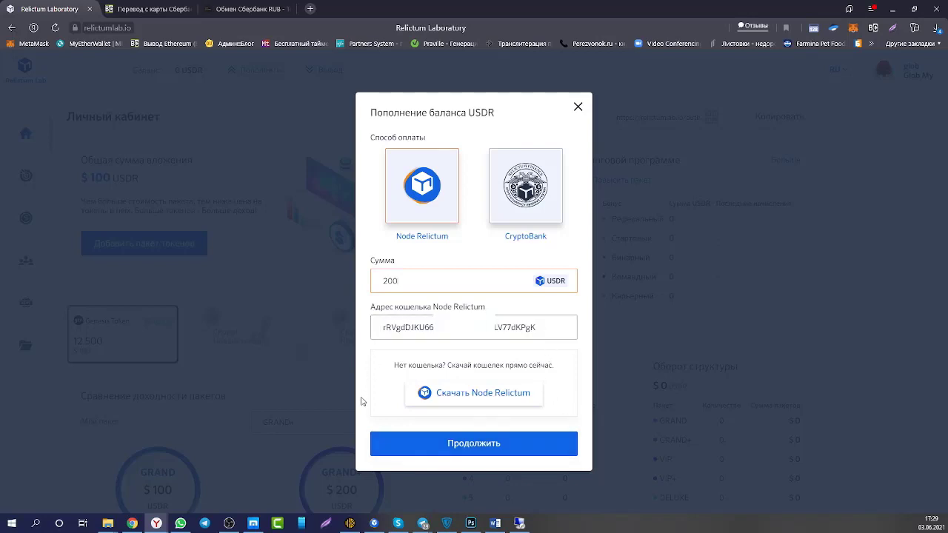
Check the pending 200 USDR RPayments deal under Мои DeFi in the Relictum Node wallet.
{"action": "left_click", "coordinate": [374, 523]}
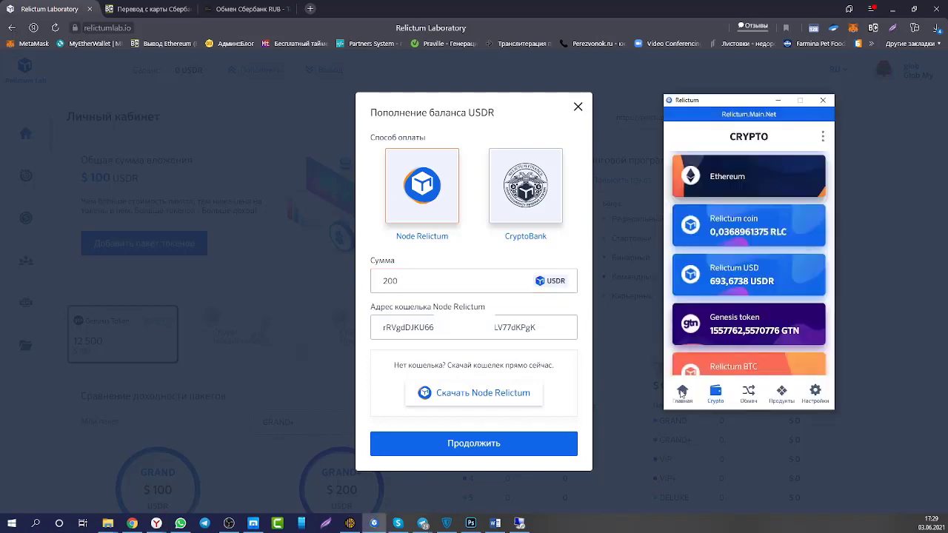
{"action": "left_click", "coordinate": [681, 392]}
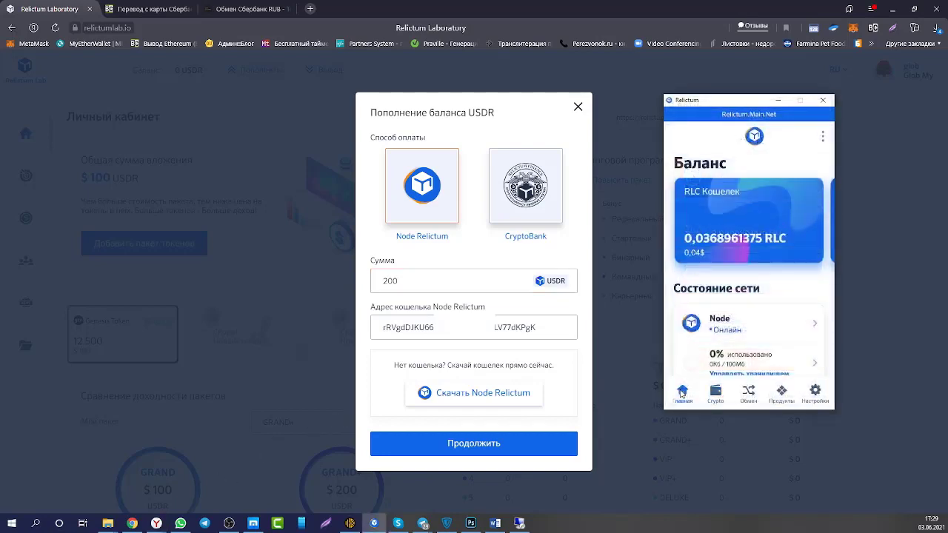
{"action": "scroll", "coordinate": [735, 376], "scroll_direction": "down", "scroll_amount": 2}
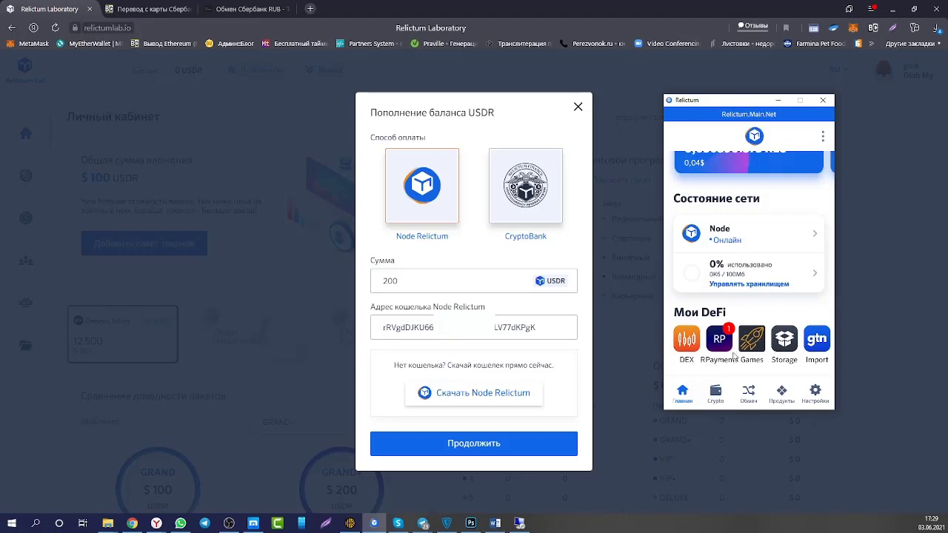
{"action": "left_click", "coordinate": [718, 342]}
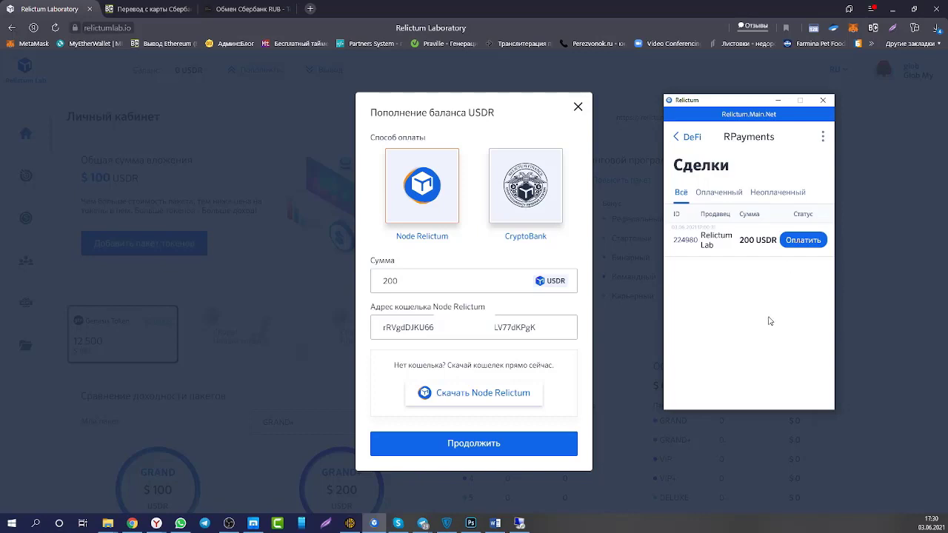
Back in Relictum Lab, switch the top-up to CryptoBank payment and open the Валюта/Токен list.
{"action": "key", "text": "alt+Tab"}
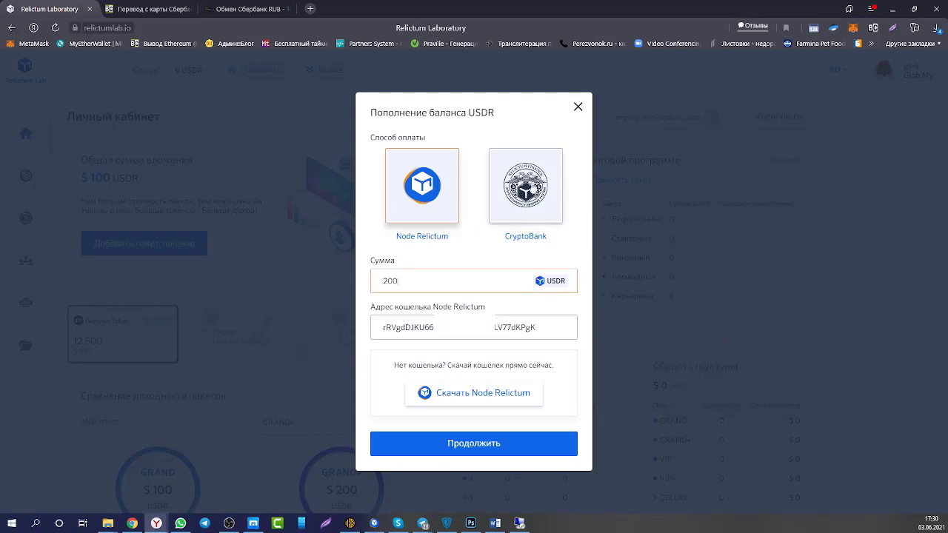
{"action": "left_click", "coordinate": [523, 185]}
{"action": "left_click", "coordinate": [552, 254]}
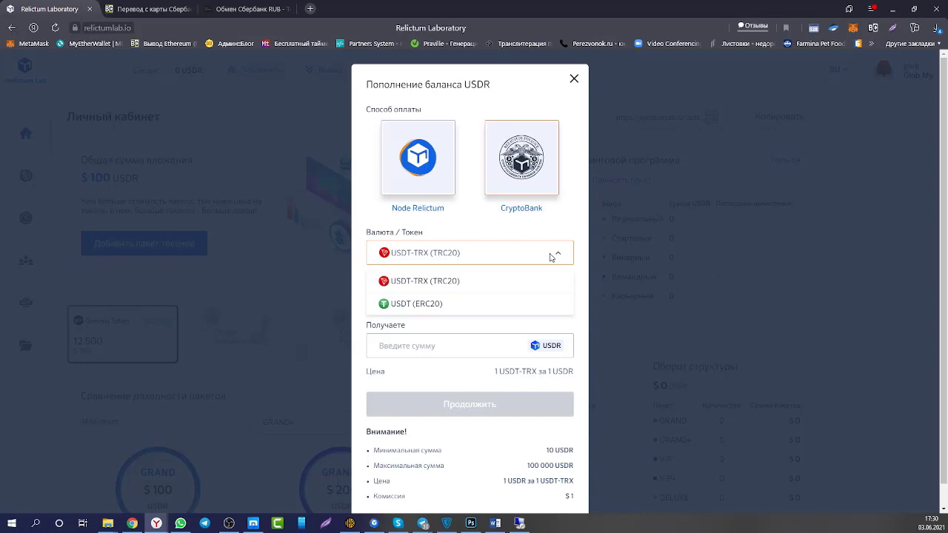
Keep USDT-TRX (TRC20) and try a 10 USDR receive amount, inspecting the minimum-amount error.
{"action": "left_click", "coordinate": [447, 282]}
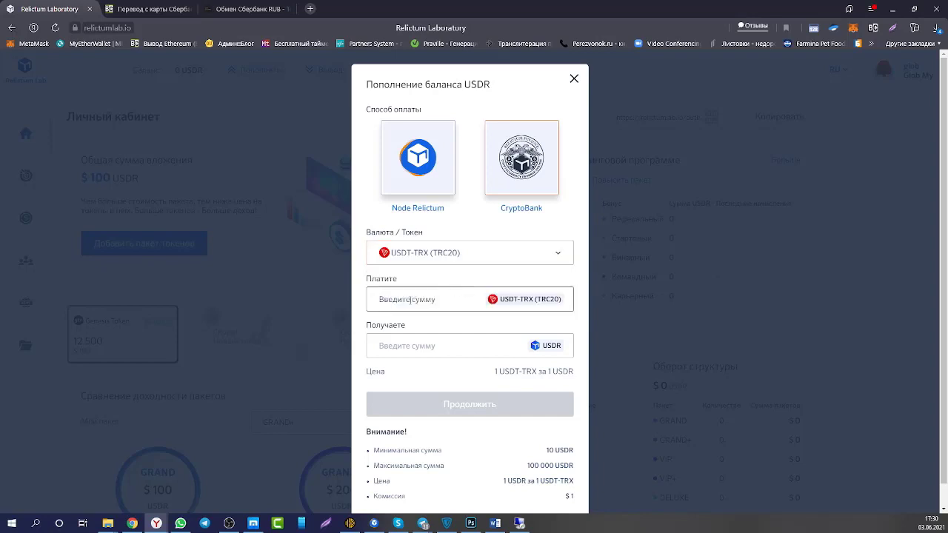
{"action": "left_click", "coordinate": [393, 346]}
{"action": "type", "text": "10"}
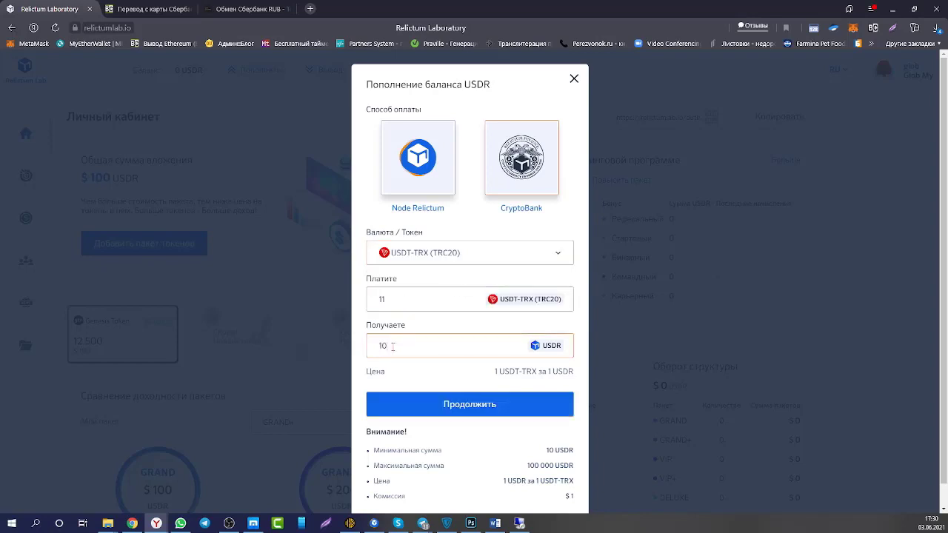
{"action": "key", "text": "BackSpace"}
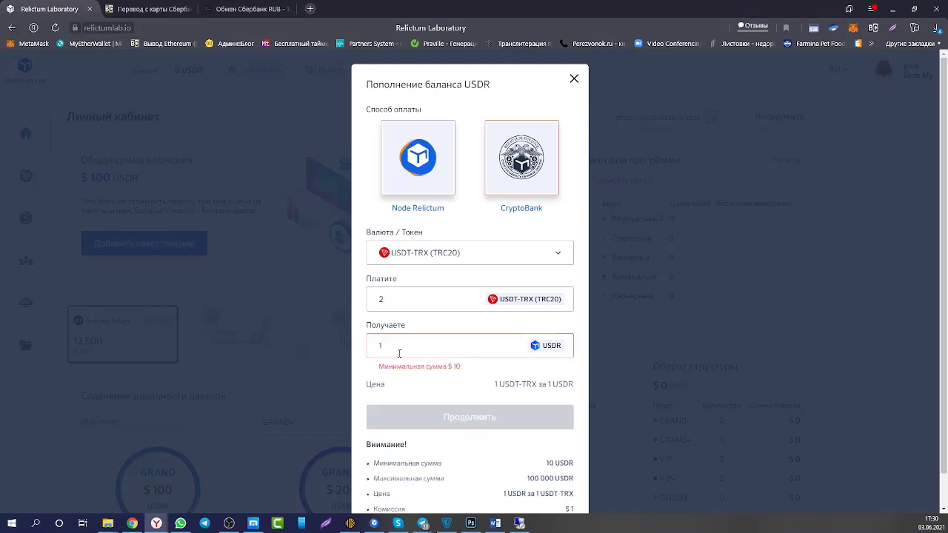
{"action": "left_click_drag", "start_coordinate": [462, 367], "coordinate": [380, 371]}
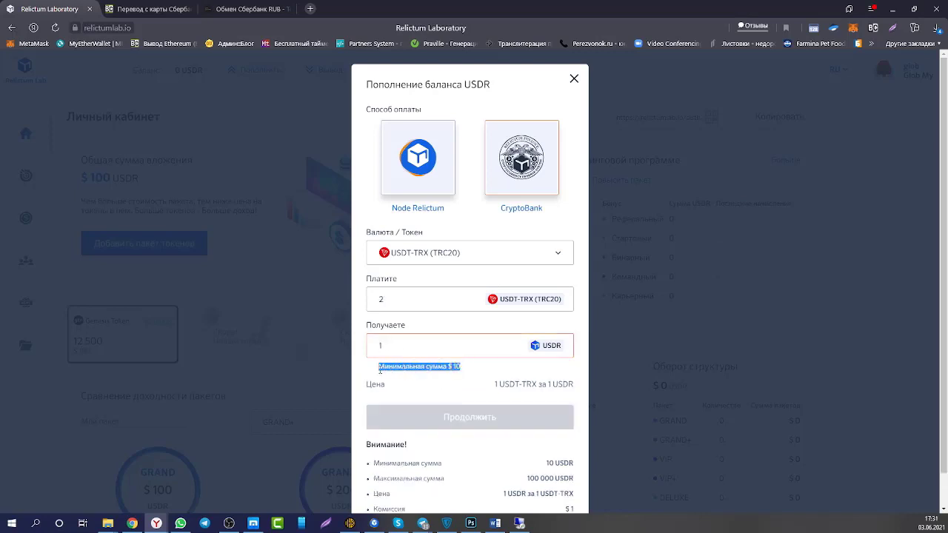
{"action": "right_click", "coordinate": [380, 369]}
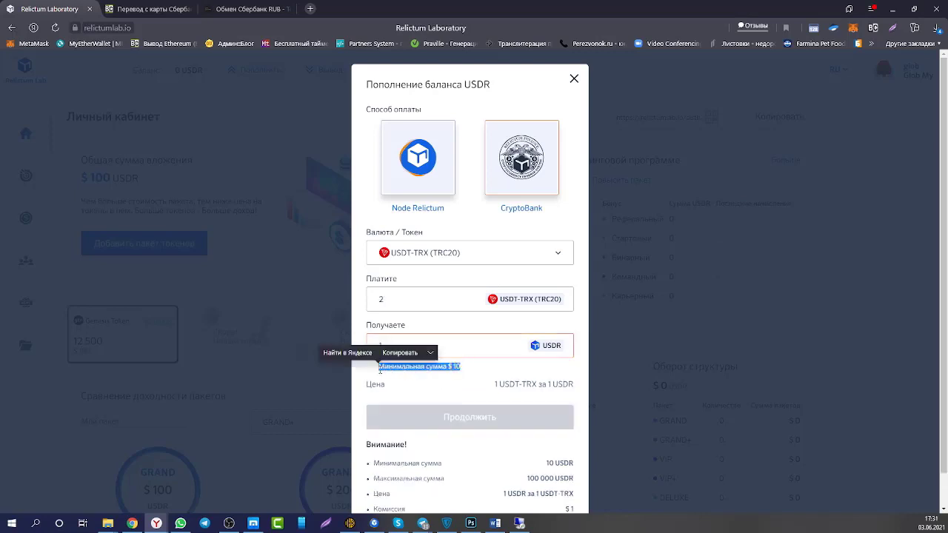
Try USDT (ERC20) with 1000 USDR to receive, which costs 1020 to pay.
{"action": "left_click", "coordinate": [471, 253]}
{"action": "left_click", "coordinate": [419, 303]}
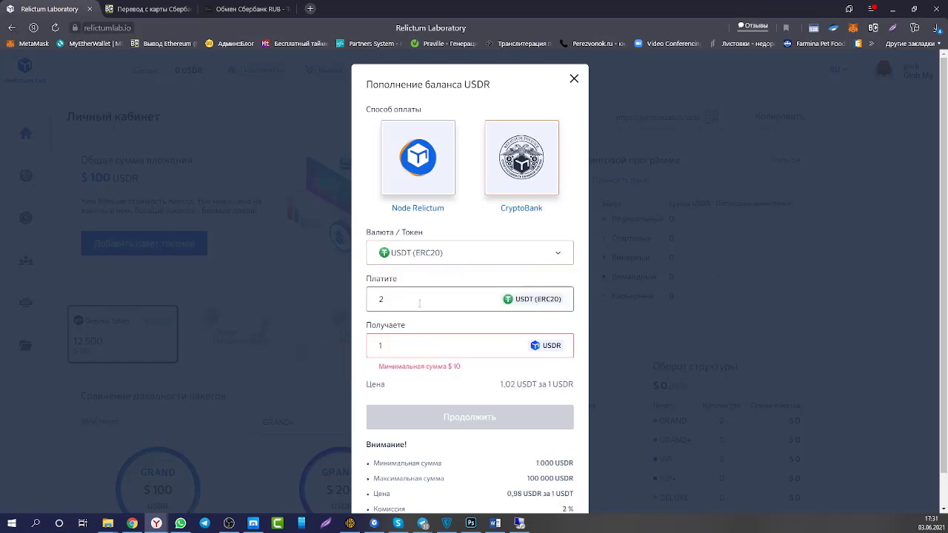
{"action": "left_click", "coordinate": [389, 297]}
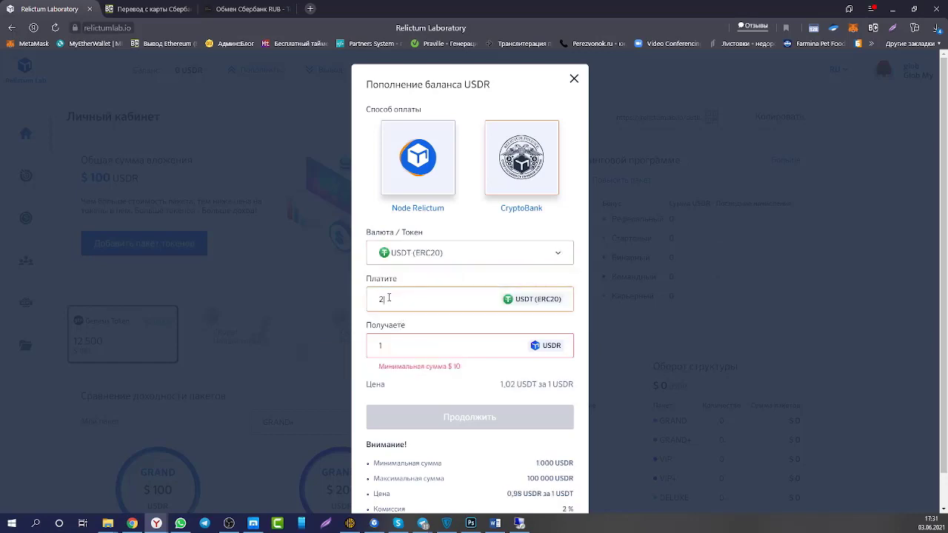
{"action": "left_click", "coordinate": [398, 345]}
{"action": "type", "text": "0"}
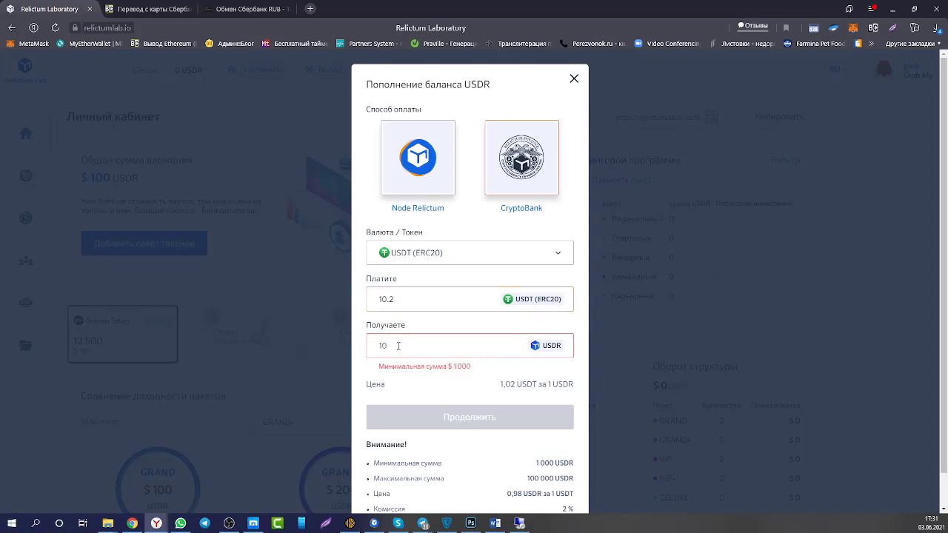
{"action": "type", "text": "00"}
{"action": "double_click", "coordinate": [375, 297]}
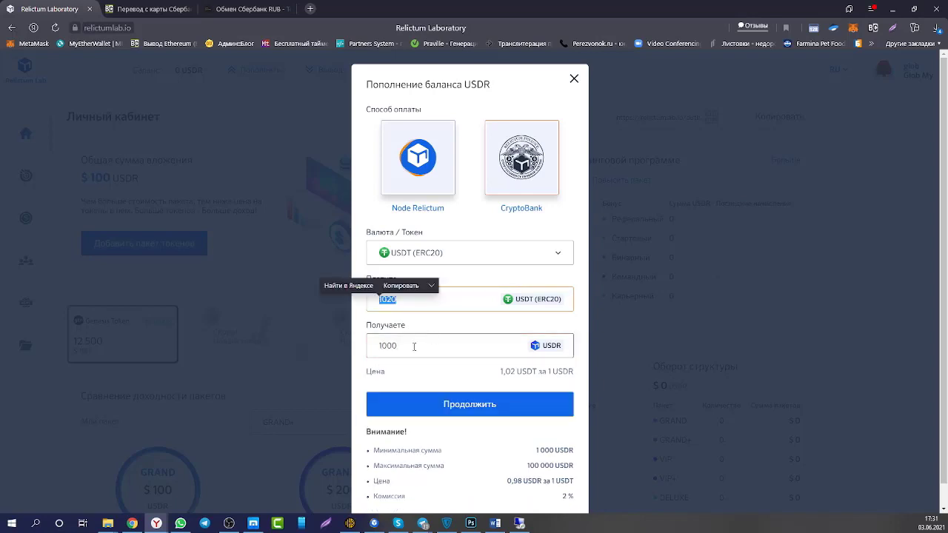
{"action": "left_click", "coordinate": [503, 257]}
Switch back to USDT-TRX (TRC20), set 100 USDR to receive for 101 paid, and submit.
{"action": "left_click", "coordinate": [503, 257]}
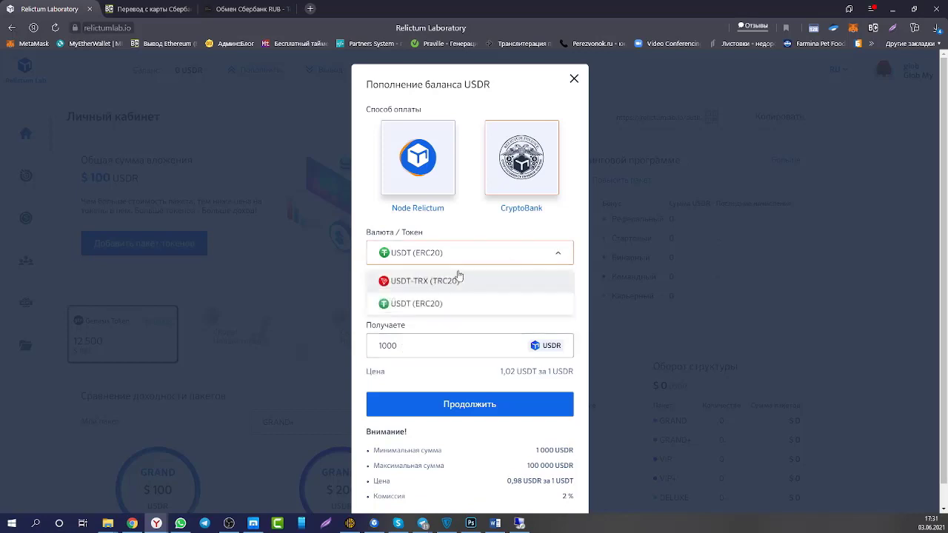
{"action": "left_click", "coordinate": [412, 282]}
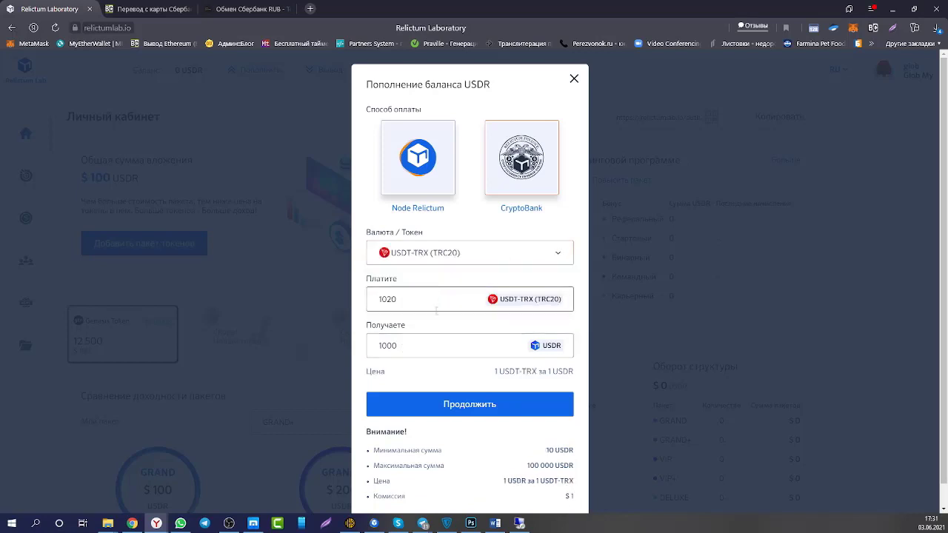
{"action": "left_click_drag", "start_coordinate": [402, 345], "coordinate": [351, 348]}
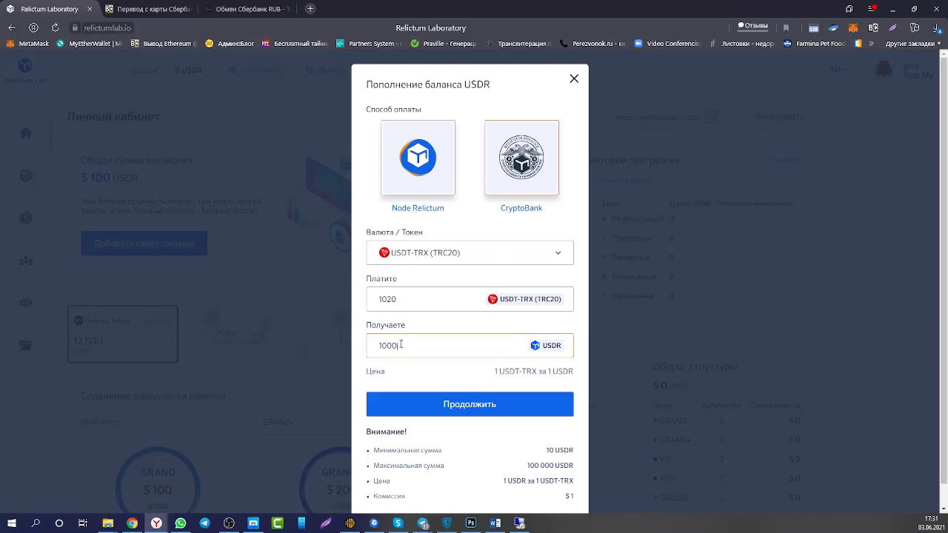
{"action": "type", "text": "1000"}
{"action": "left_click_drag", "start_coordinate": [401, 346], "coordinate": [362, 348]}
{"action": "type", "text": "100"}
{"action": "left_click", "coordinate": [465, 404]}
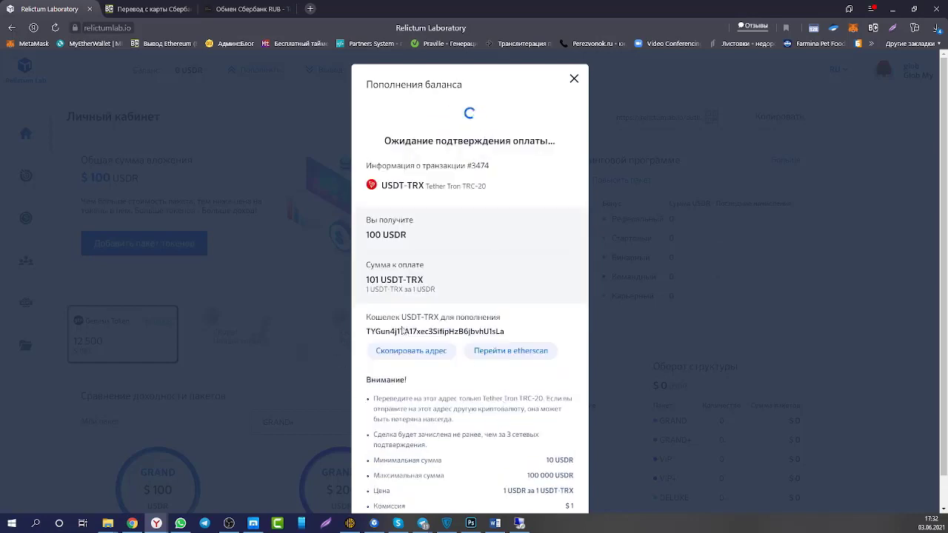
Copy the USDT-TRX deposit address from the payment-waiting screen and switch to the BestChange tab.
{"action": "left_click_drag", "start_coordinate": [366, 317], "coordinate": [509, 319]}
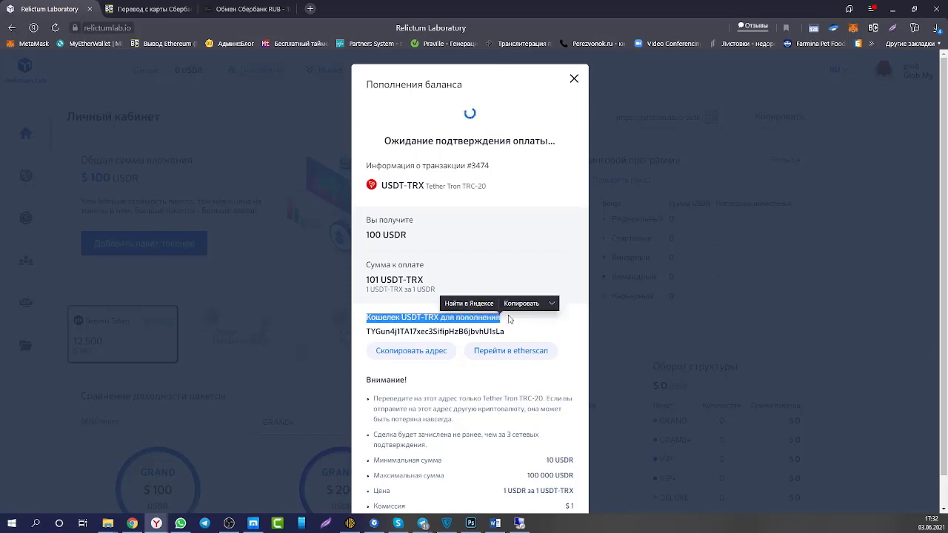
{"action": "left_click", "coordinate": [437, 331]}
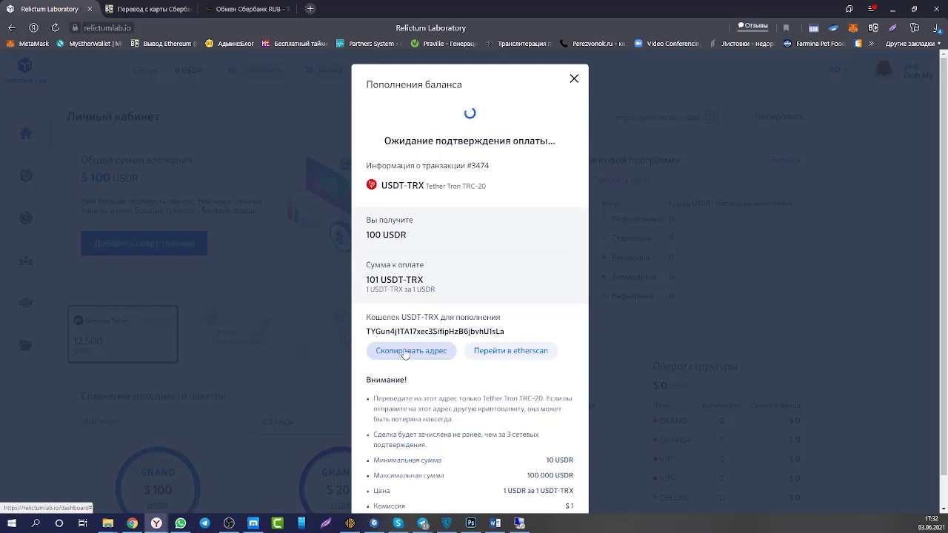
{"action": "left_click", "coordinate": [405, 353]}
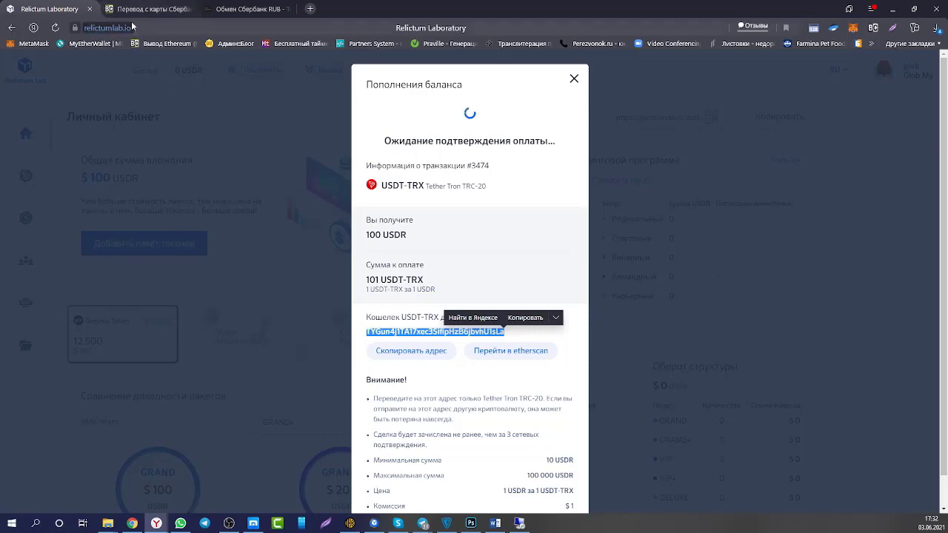
{"action": "left_click", "coordinate": [148, 11]}
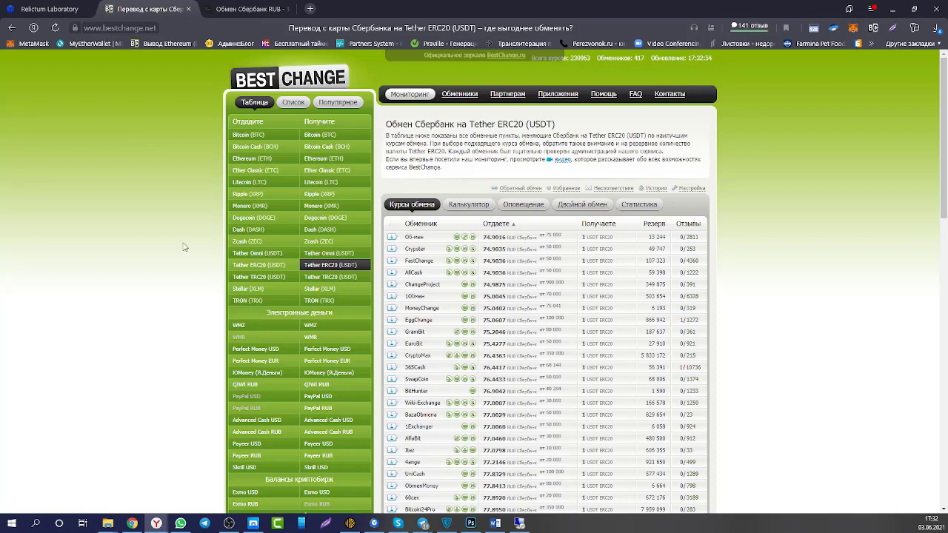
Pick ЮMoney to Tether TRC20 (USDT) on BestChange and open the Platov exchanger's offer.
{"action": "left_click", "coordinate": [325, 280]}
{"action": "scroll", "coordinate": [157, 335], "scroll_direction": "down", "scroll_amount": 2}
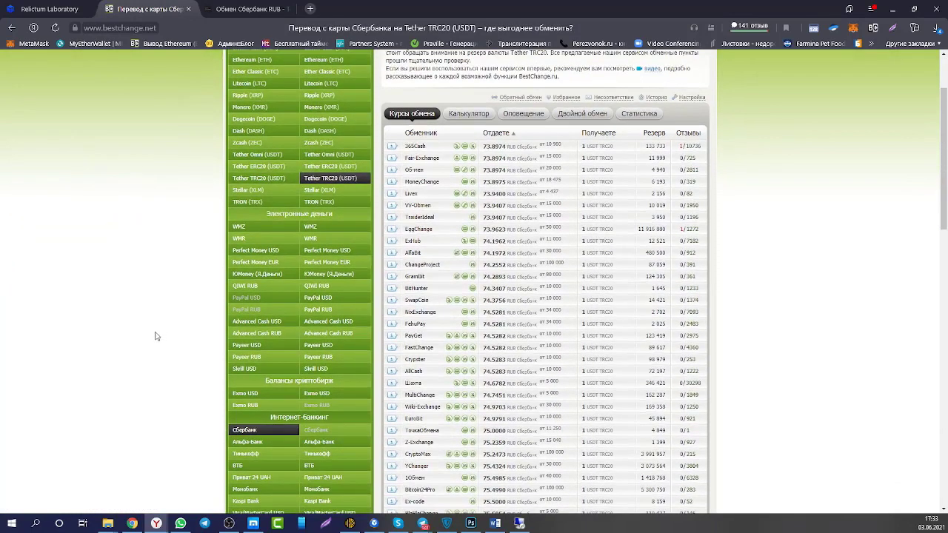
{"action": "scroll", "coordinate": [157, 335], "scroll_direction": "down", "scroll_amount": 1}
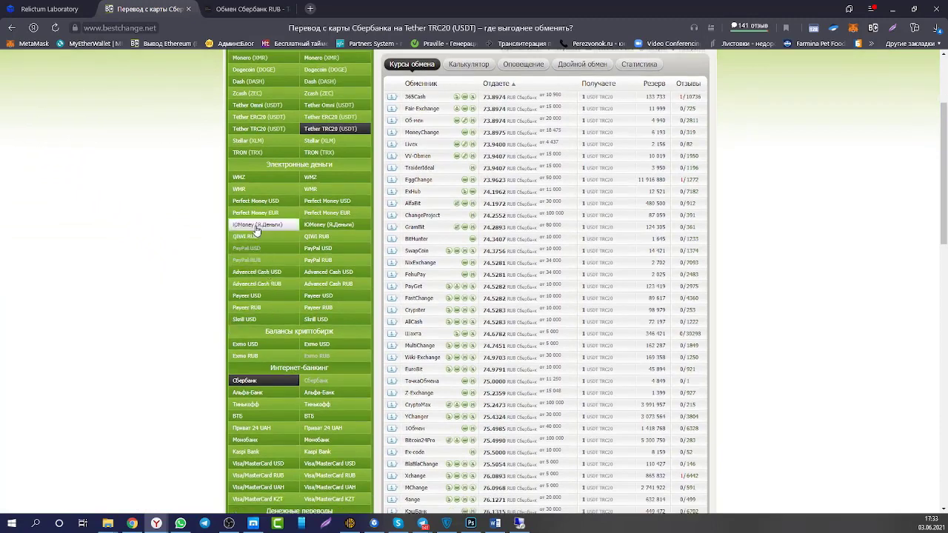
{"action": "left_click", "coordinate": [256, 225]}
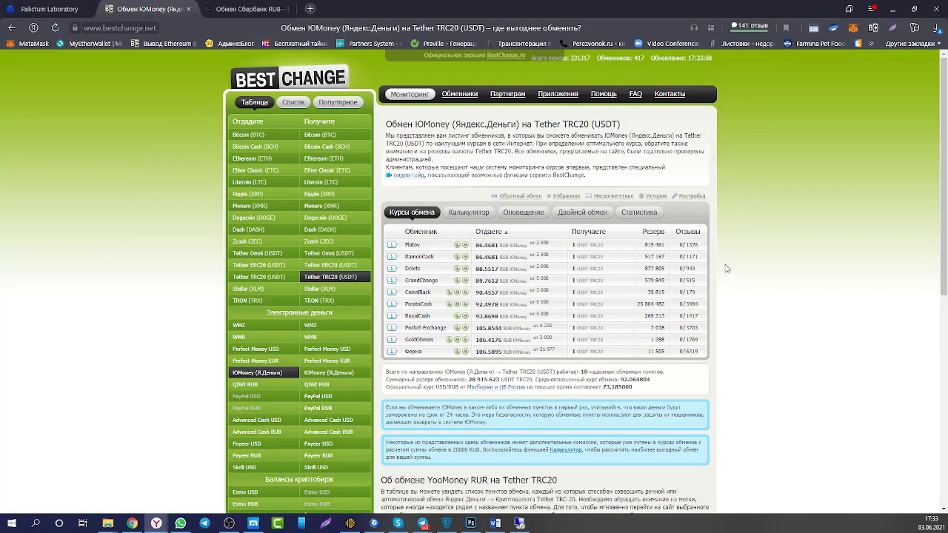
{"action": "left_click", "coordinate": [412, 247]}
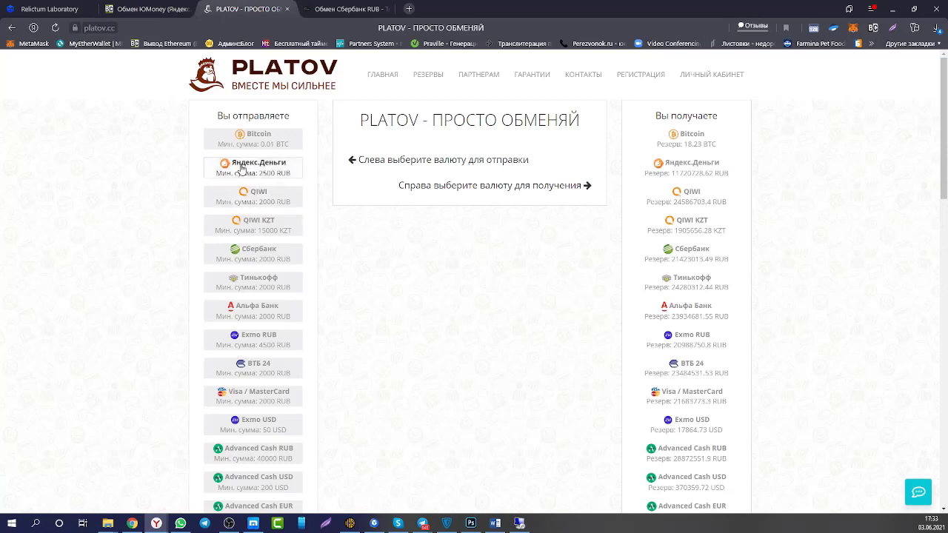
Choose Яндекс.Деньги as the currency sent and Tether TRC20 as the currency received on Platov.
{"action": "left_click", "coordinate": [241, 168]}
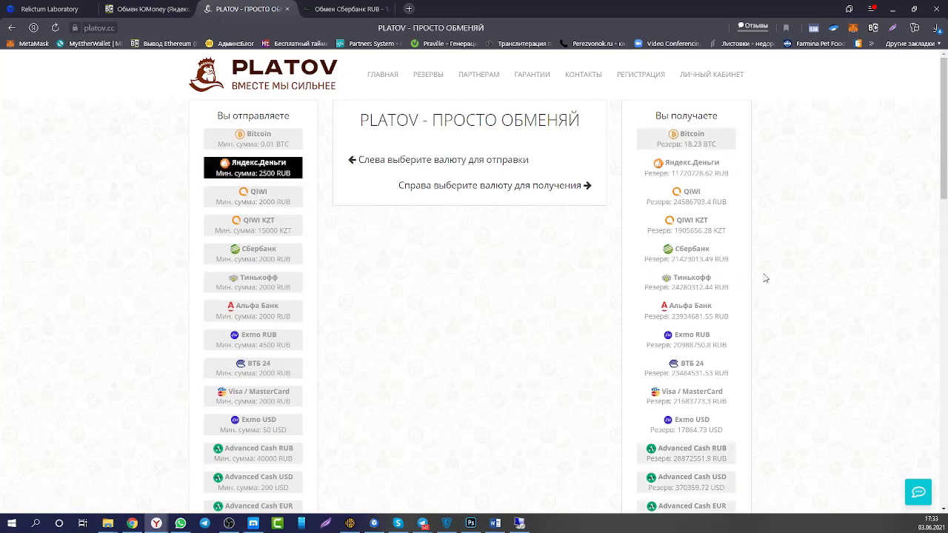
{"action": "scroll", "coordinate": [715, 305], "scroll_direction": "down", "scroll_amount": 5}
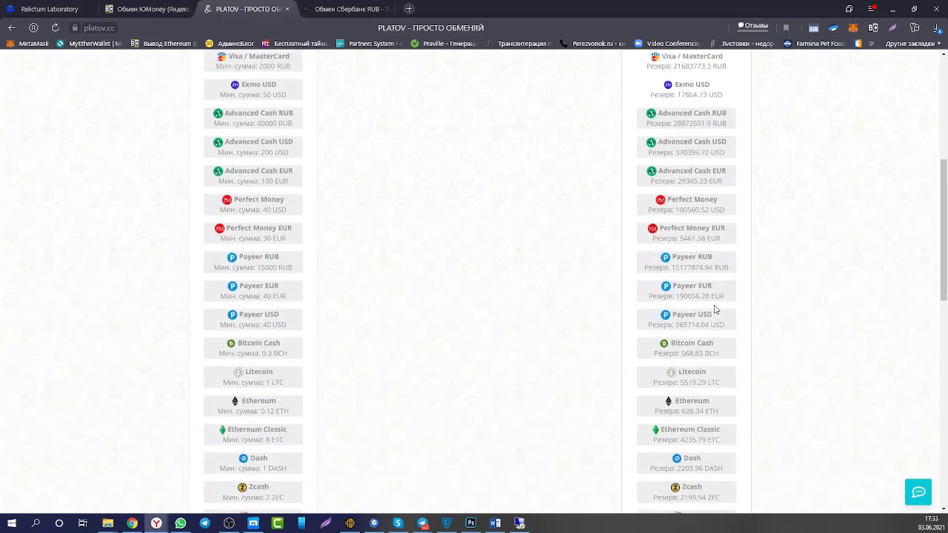
{"action": "scroll", "coordinate": [715, 309], "scroll_direction": "down", "scroll_amount": 4}
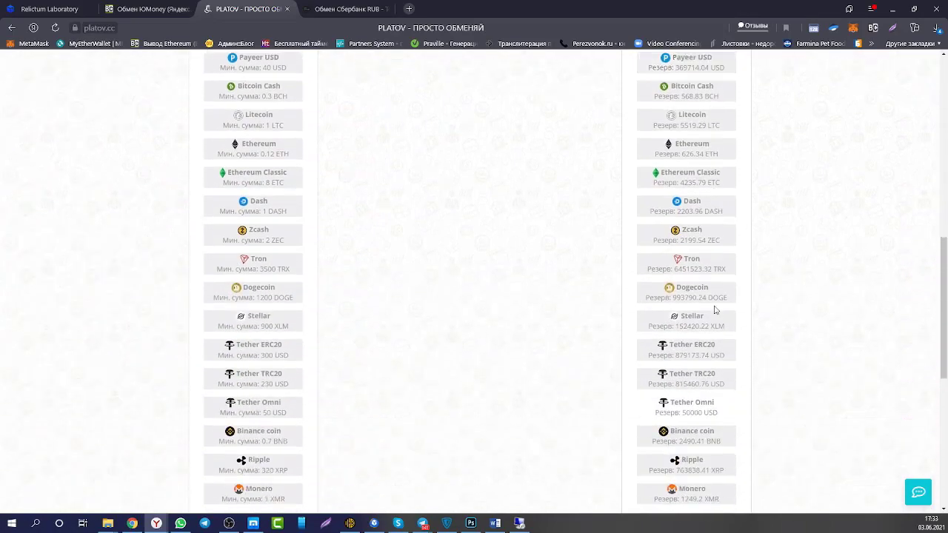
{"action": "scroll", "coordinate": [715, 311], "scroll_direction": "down", "scroll_amount": 2}
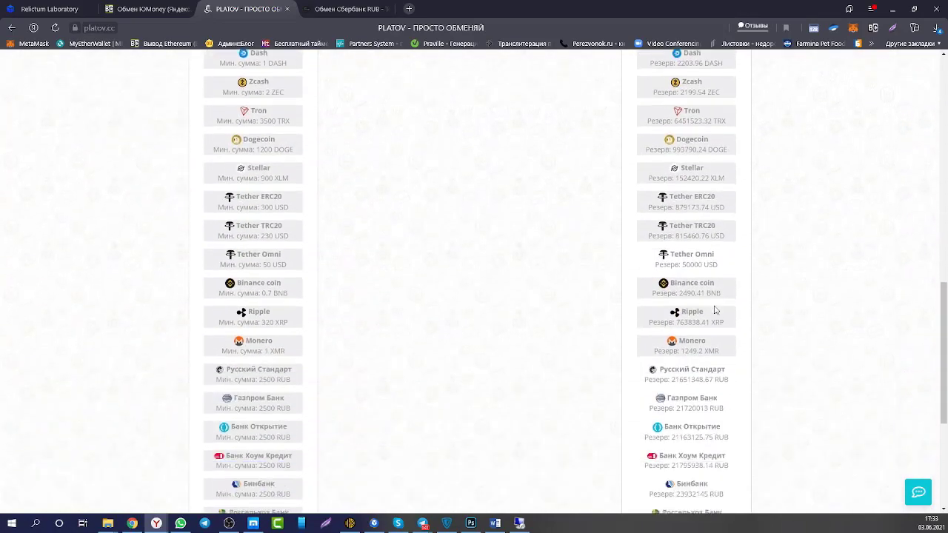
{"action": "left_click", "coordinate": [678, 231]}
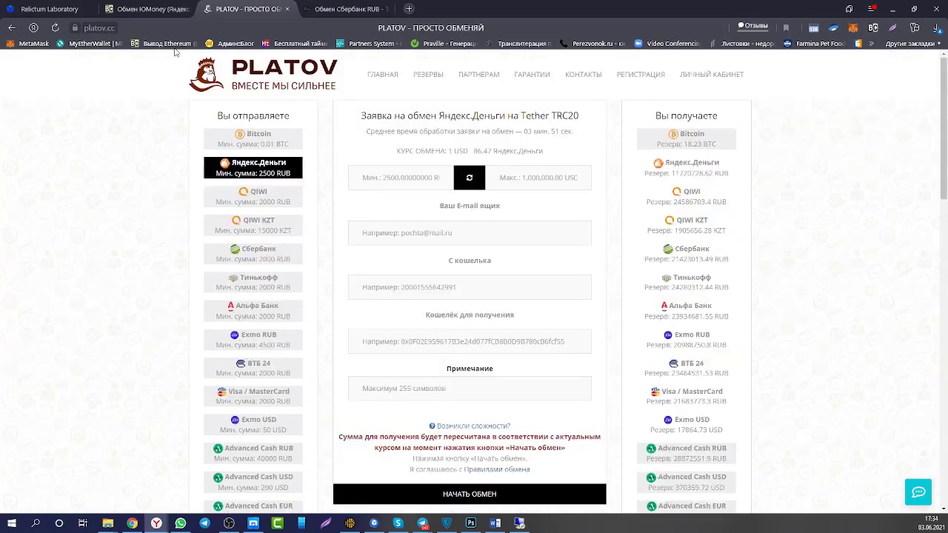
Copy the Relictum top-up address and paste it as the receiving wallet in Platov's Сбербанк request.
{"action": "left_click", "coordinate": [40, 9]}
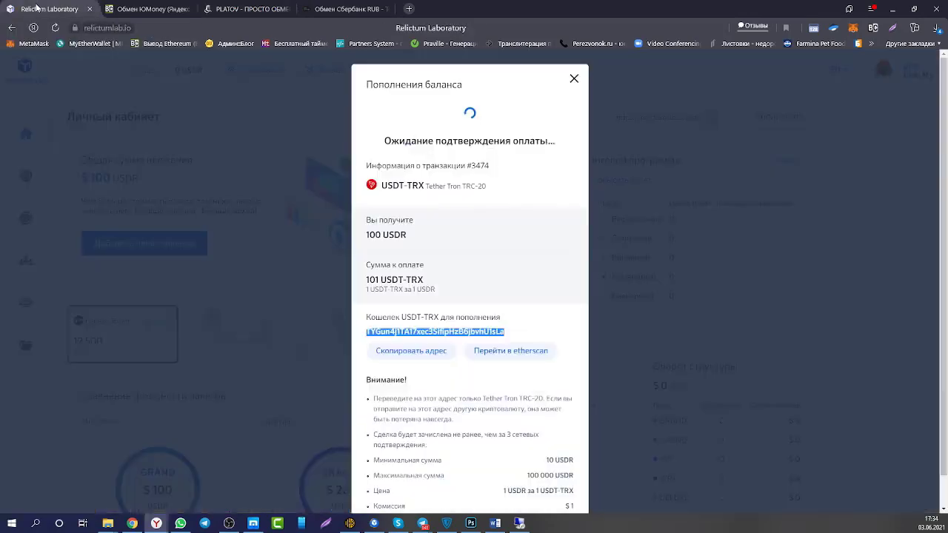
{"action": "left_click", "coordinate": [409, 352]}
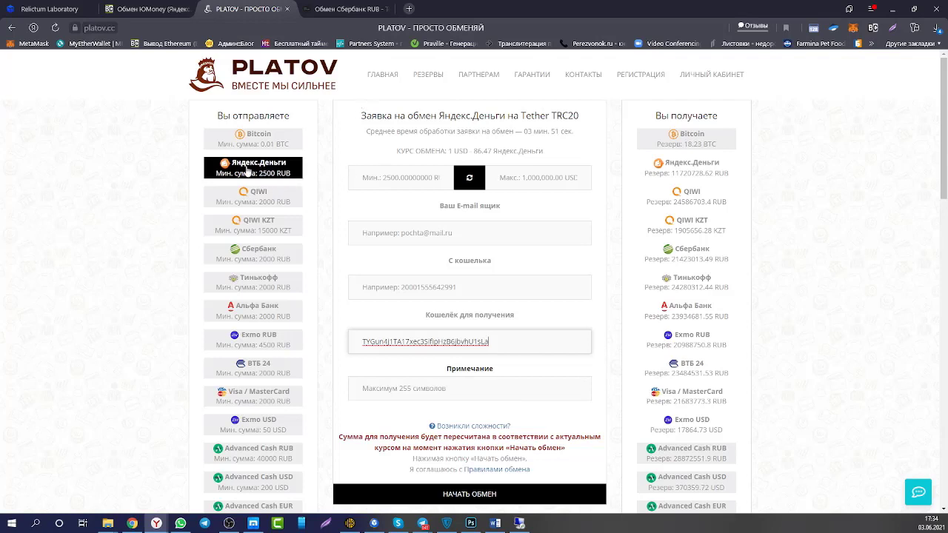
{"action": "left_click", "coordinate": [240, 257]}
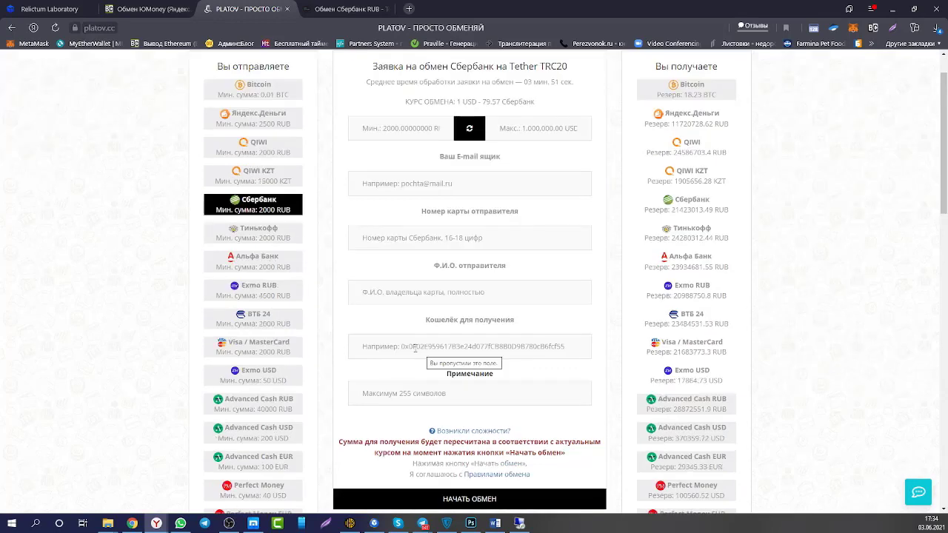
{"action": "left_click", "coordinate": [416, 347]}
{"action": "type", "text": "TYGun4j1TA17x8c3SifipHzB6jbvhU1sLa"}
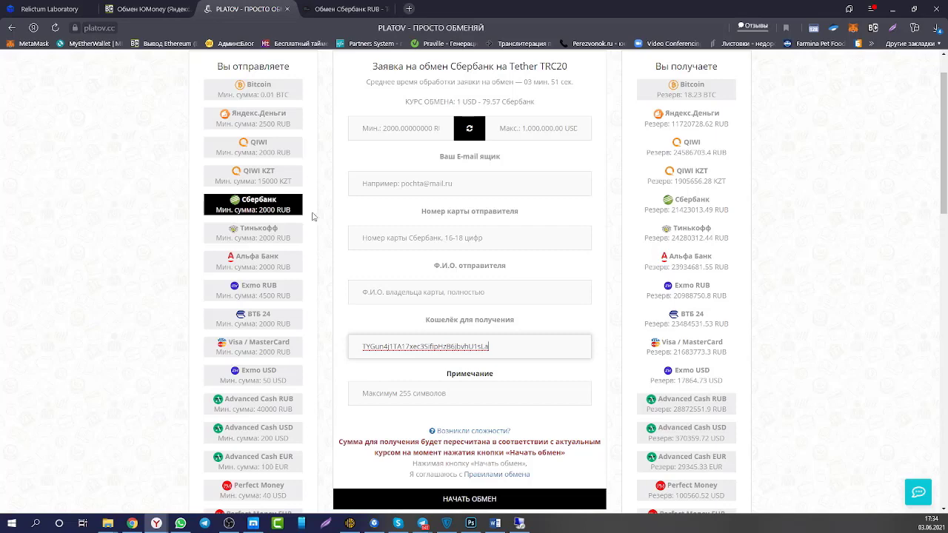
Go back to the Relictum Laboratory tab, close the balance top-up dialog and scroll to the packages.
{"action": "left_click", "coordinate": [134, 11]}
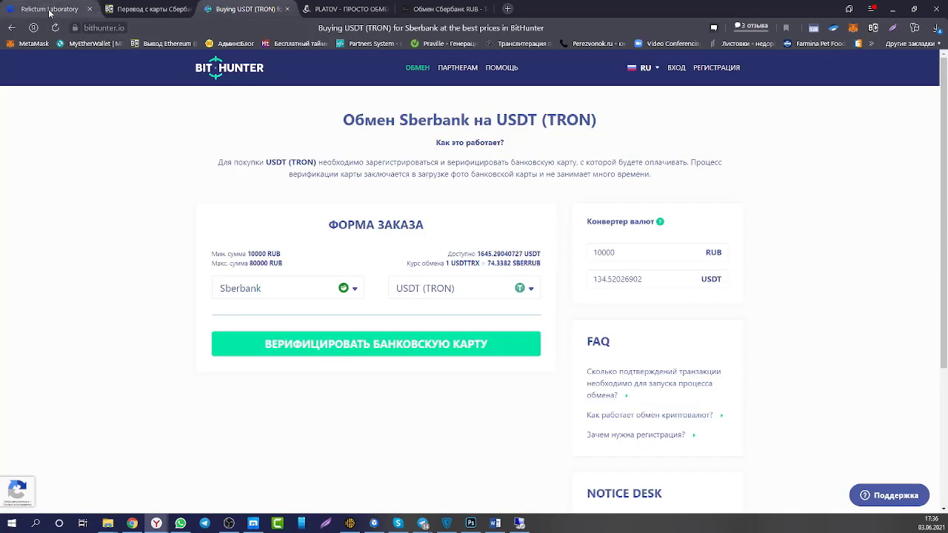
{"action": "left_click", "coordinate": [48, 9]}
{"action": "left_click", "coordinate": [57, 79]}
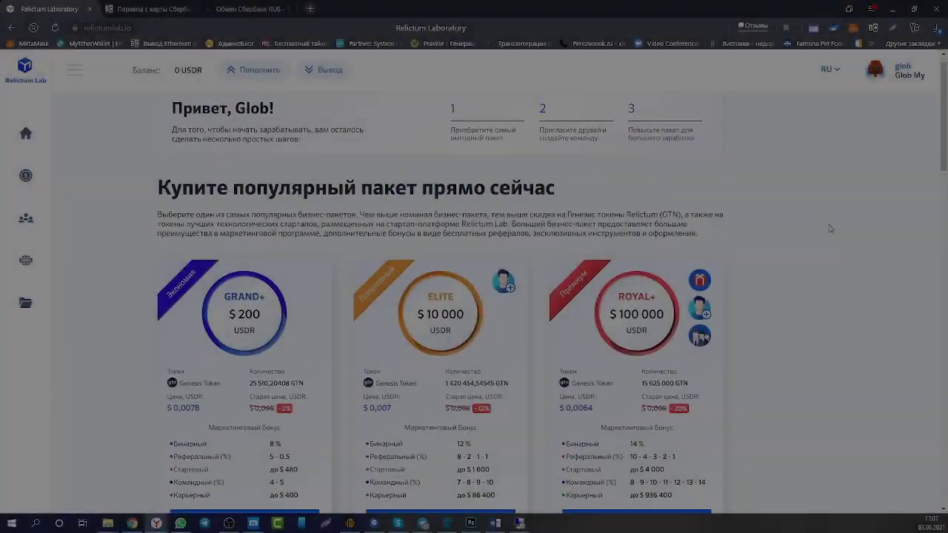
{"action": "scroll", "coordinate": [830, 229], "scroll_direction": "down", "scroll_amount": 1}
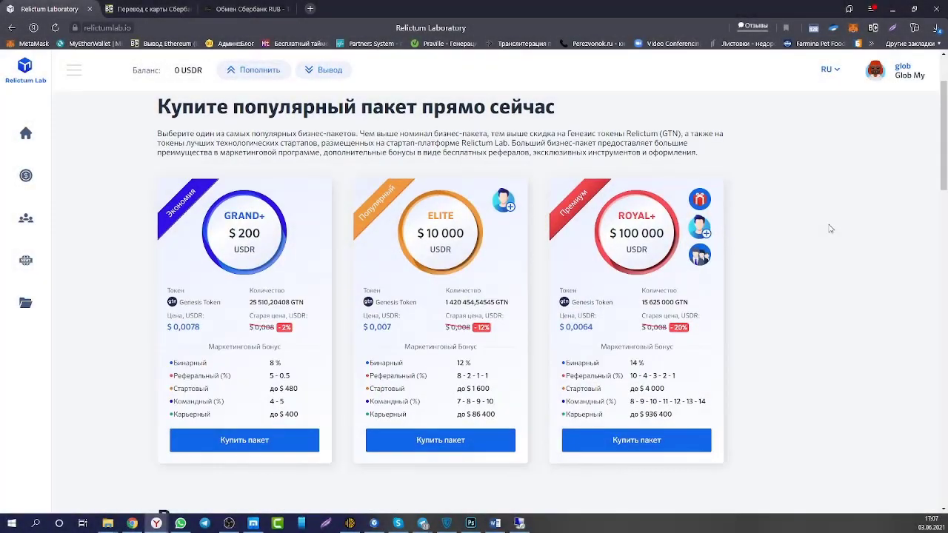
Start buying the GRAND $100 package with Node Relictum as the payment method.
{"action": "scroll", "coordinate": [829, 228], "scroll_direction": "down", "scroll_amount": 5}
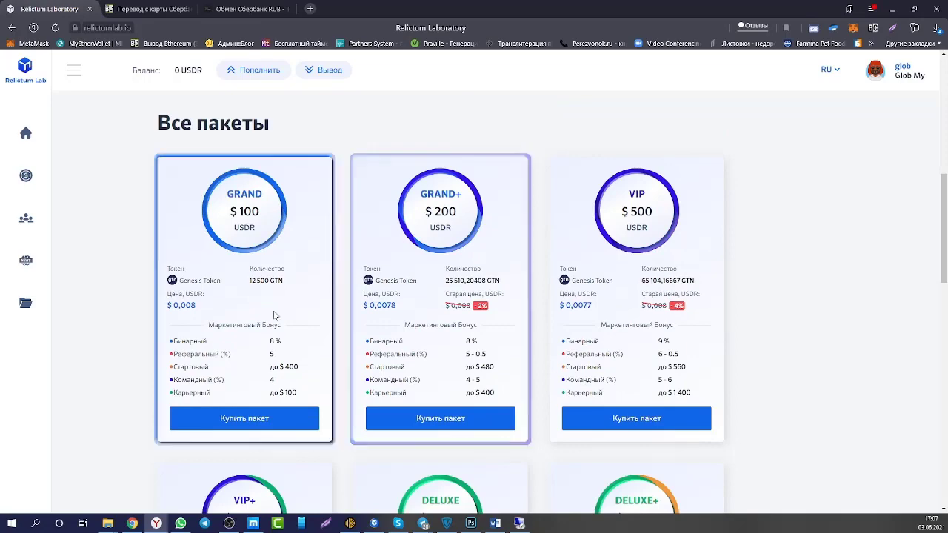
{"action": "left_click", "coordinate": [217, 419]}
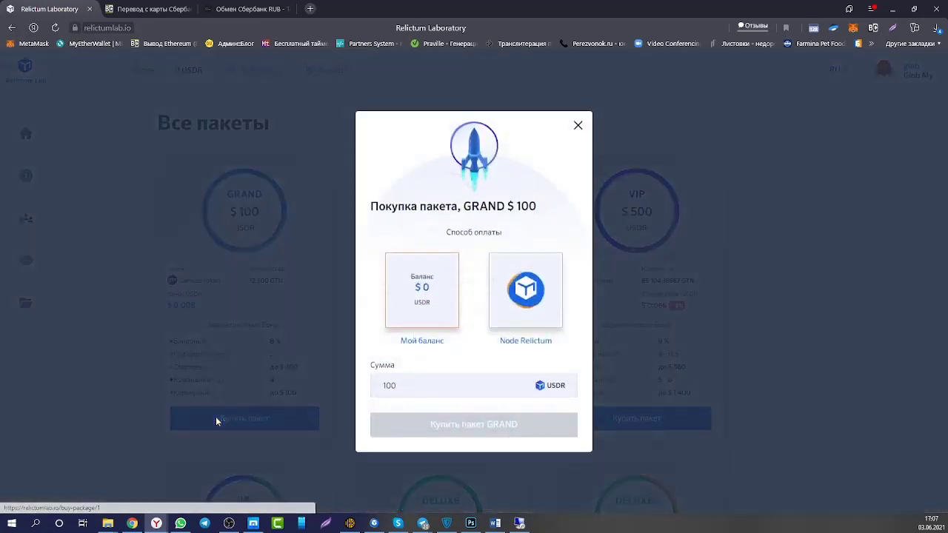
{"action": "left_click", "coordinate": [516, 289]}
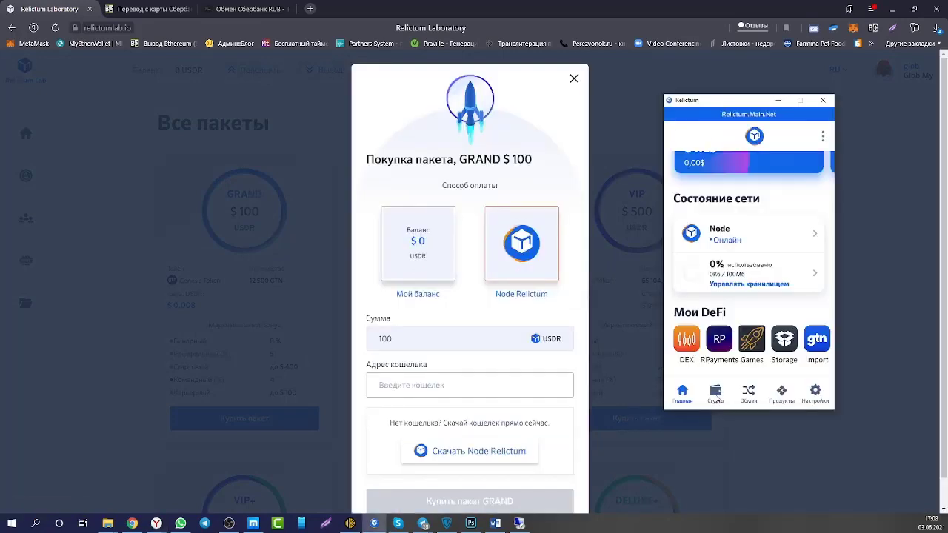
Fill in the Node Relictum Relictum USD wallet address and submit the GRAND purchase.
{"action": "left_click", "coordinate": [715, 398]}
{"action": "scroll", "coordinate": [746, 335], "scroll_direction": "down", "scroll_amount": 2}
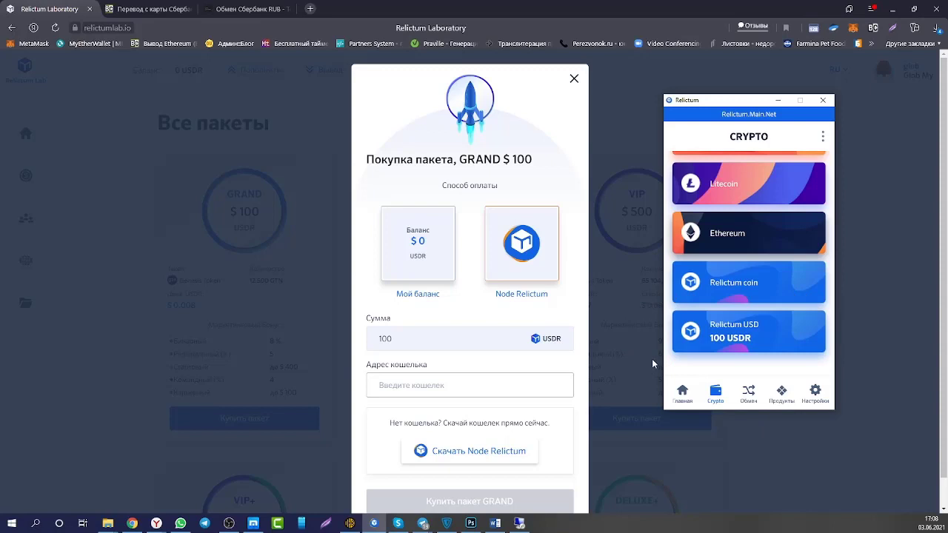
{"action": "left_click", "coordinate": [737, 333]}
{"action": "left_click", "coordinate": [690, 244]}
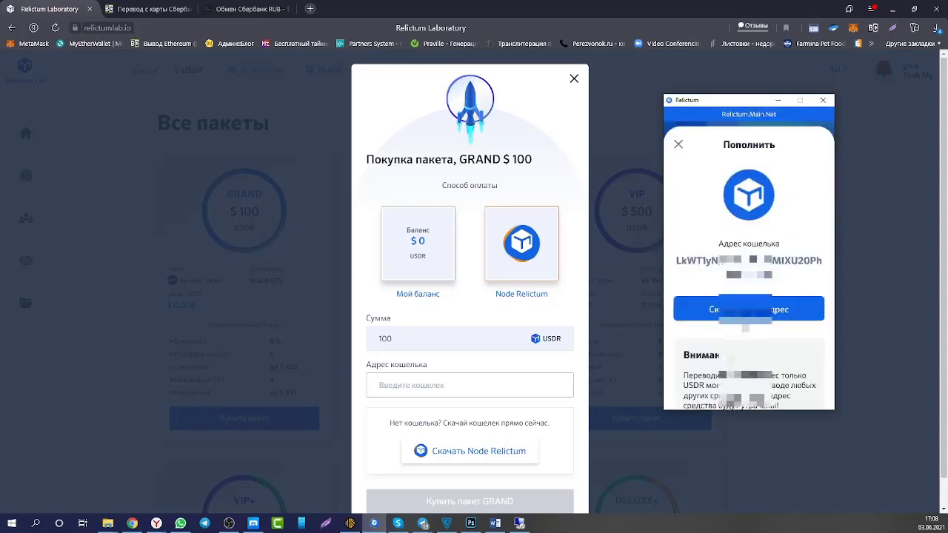
{"action": "left_click", "coordinate": [381, 385]}
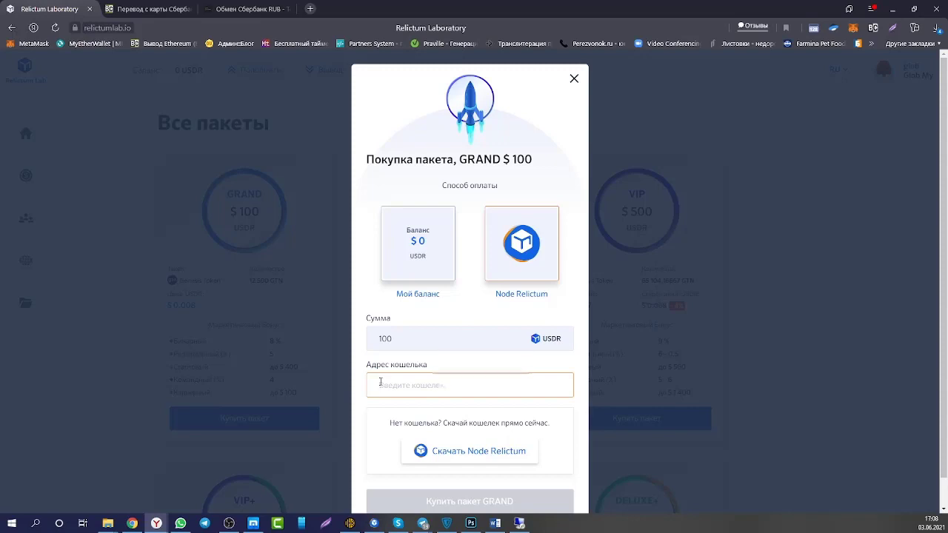
{"action": "key", "text": "ctrl+v"}
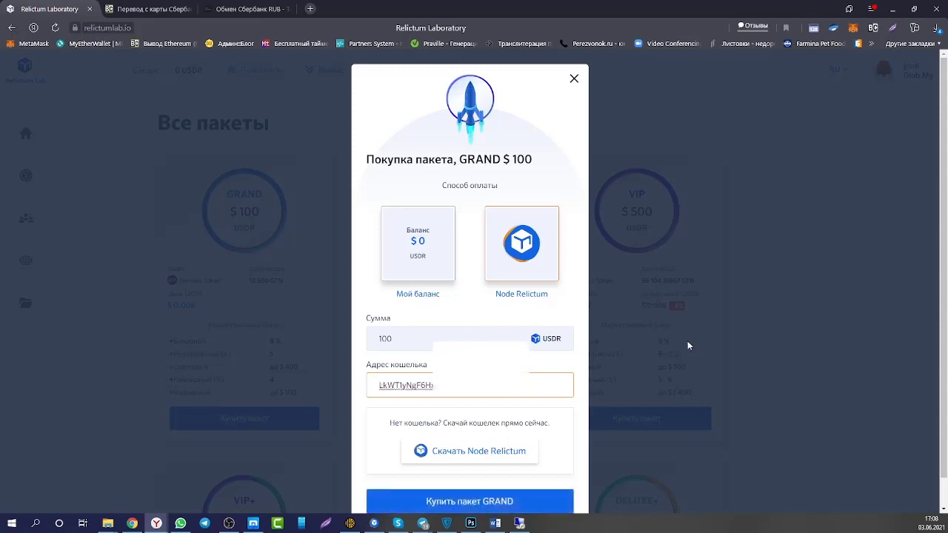
{"action": "scroll", "coordinate": [688, 346], "scroll_direction": "down", "scroll_amount": 1}
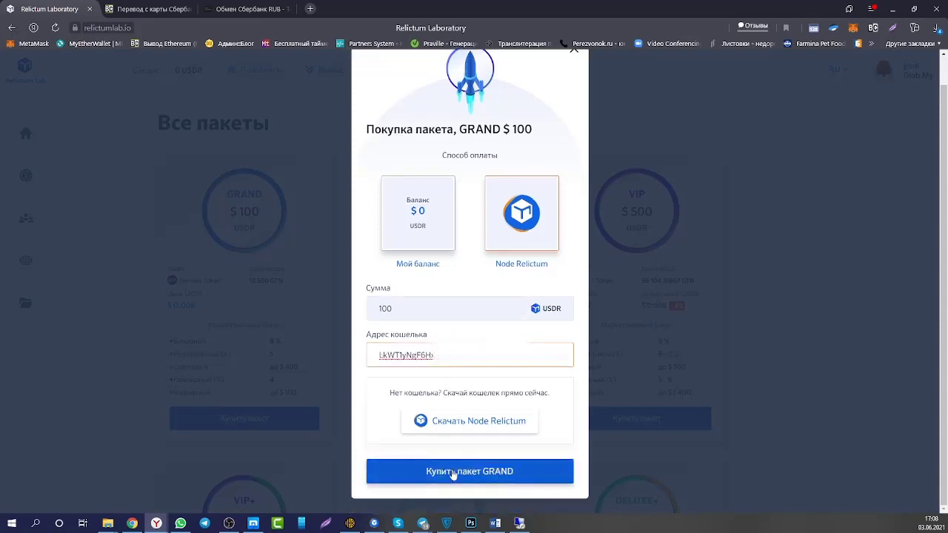
{"action": "left_click", "coordinate": [453, 471]}
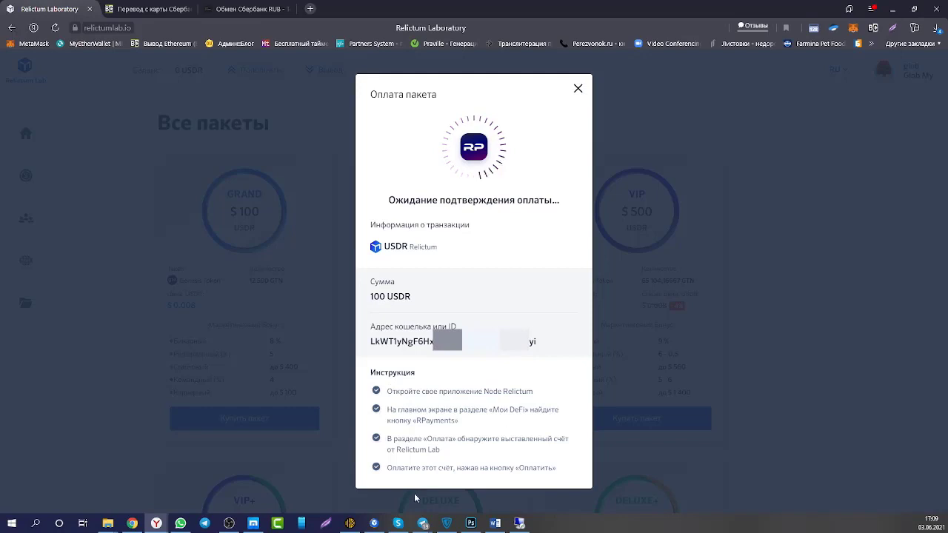
Pay the 100 USDR Relictum Lab deal in Node Relictum's RPayments, then close the waiting dialog.
{"action": "left_click", "coordinate": [374, 523]}
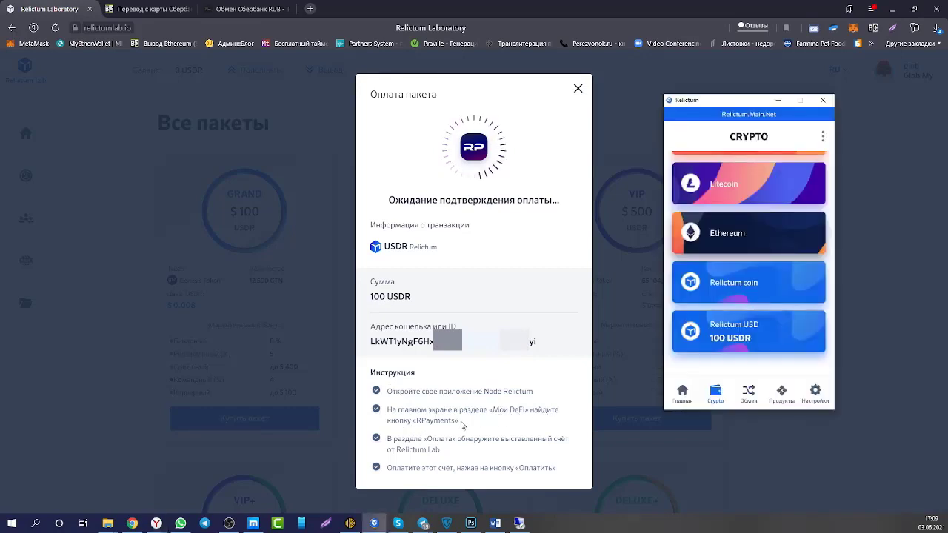
{"action": "left_click", "coordinate": [682, 393]}
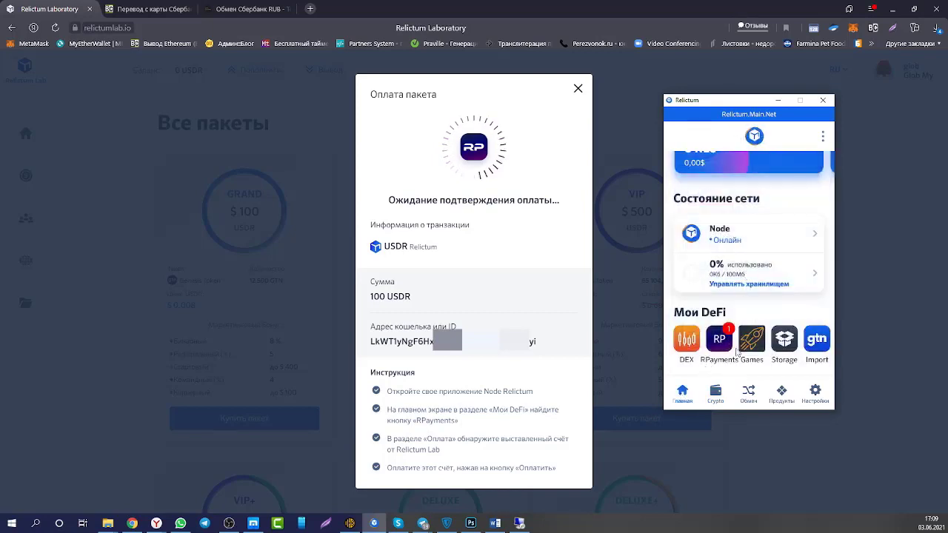
{"action": "left_click", "coordinate": [718, 345]}
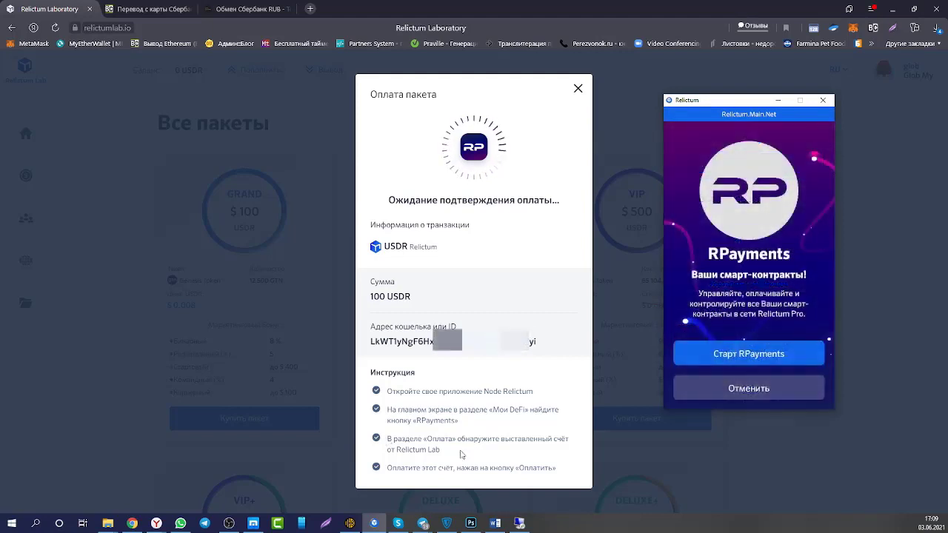
{"action": "left_click", "coordinate": [749, 355]}
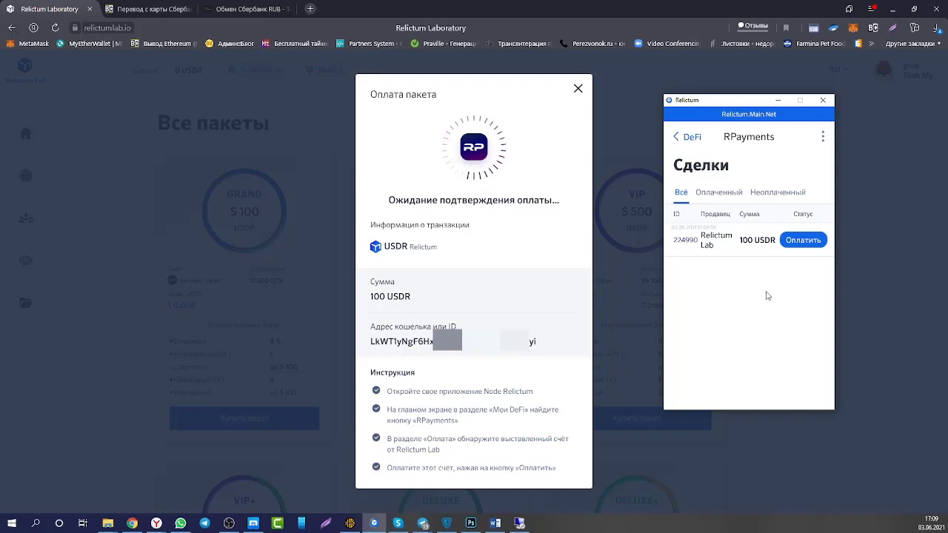
{"action": "left_click", "coordinate": [805, 241]}
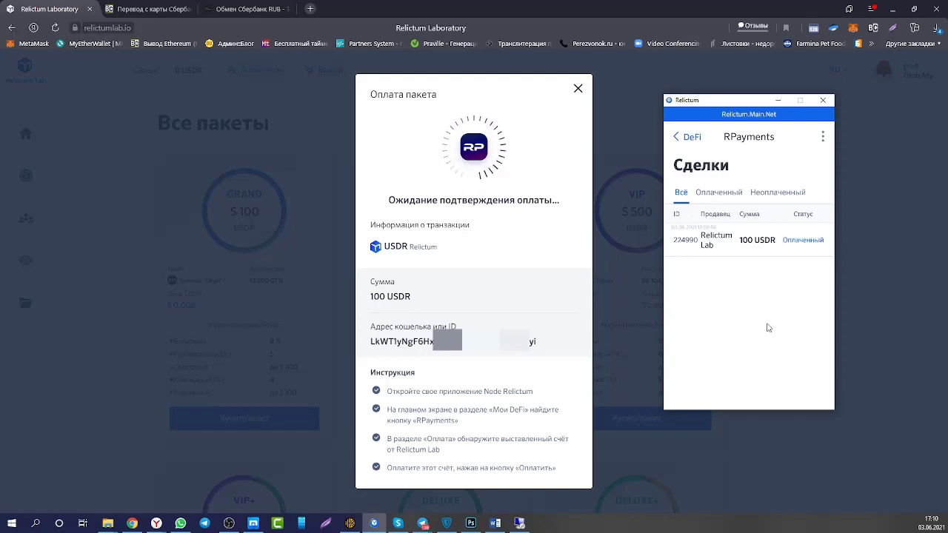
{"action": "left_click", "coordinate": [579, 90]}
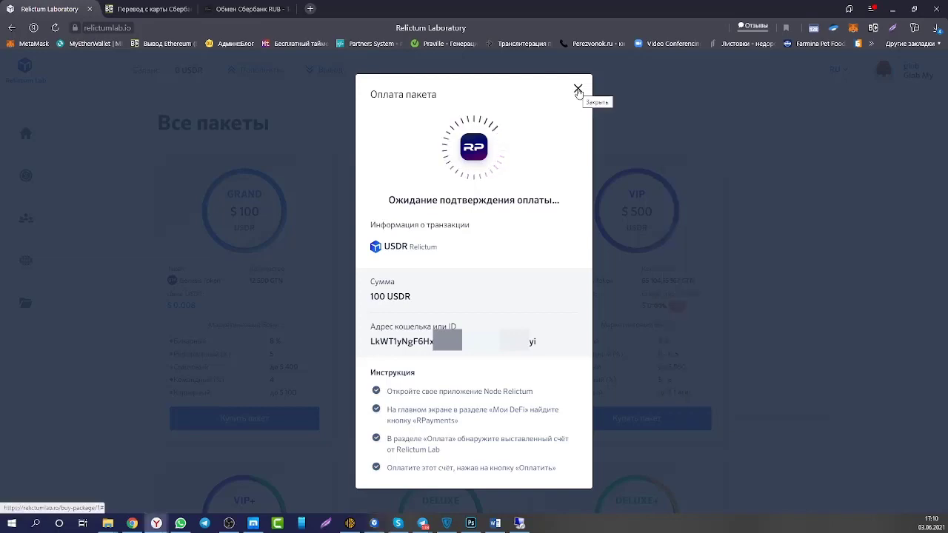
{"action": "left_click", "coordinate": [578, 91]}
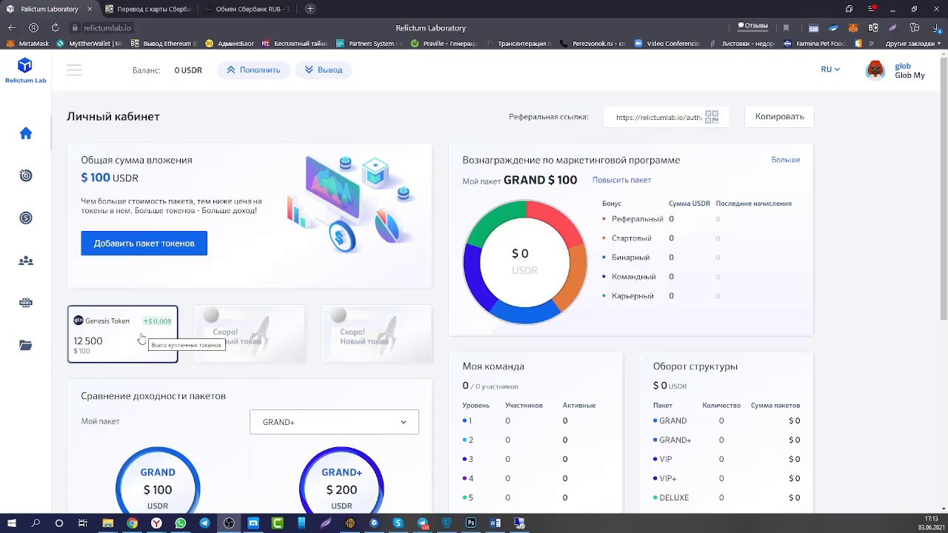
Open the Genesis Token card to see the 12 500 GTN balance.
{"action": "left_click", "coordinate": [141, 337]}
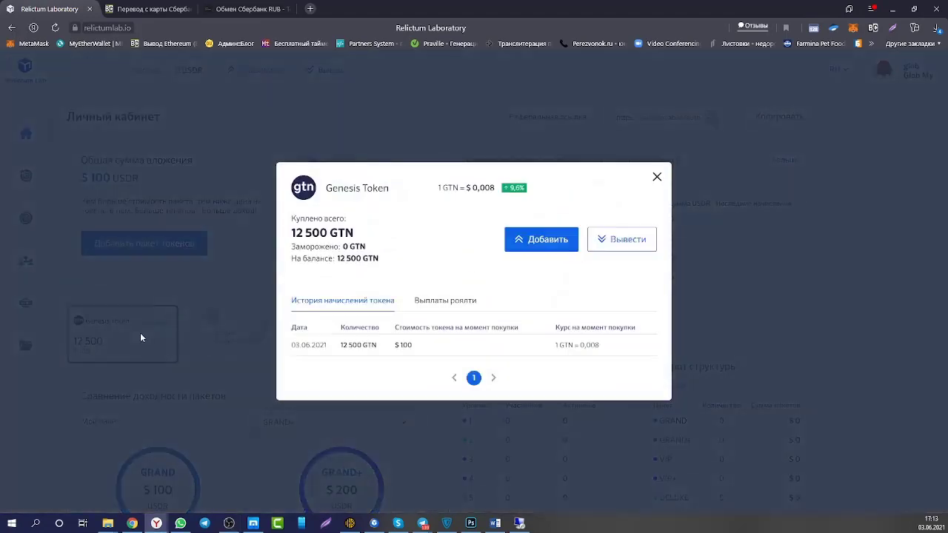
Start a GTN withdrawal set to the maximum amount of 12 500.
{"action": "left_click", "coordinate": [624, 242]}
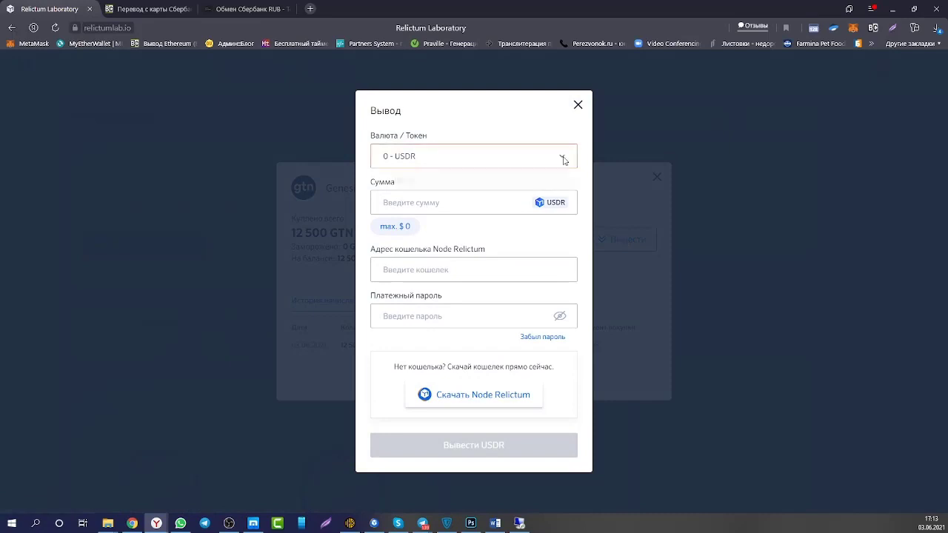
{"action": "left_click", "coordinate": [560, 156]}
{"action": "left_click", "coordinate": [406, 210]}
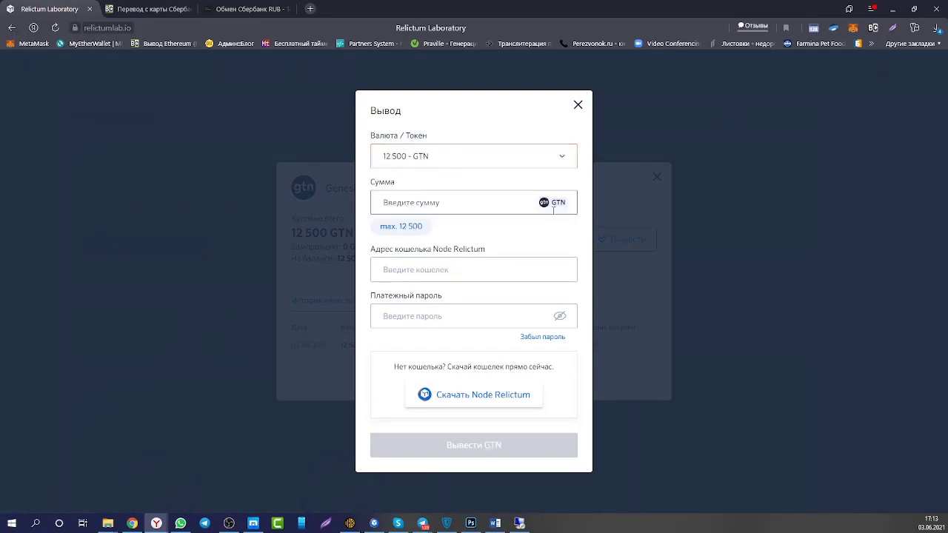
{"action": "left_click", "coordinate": [388, 228]}
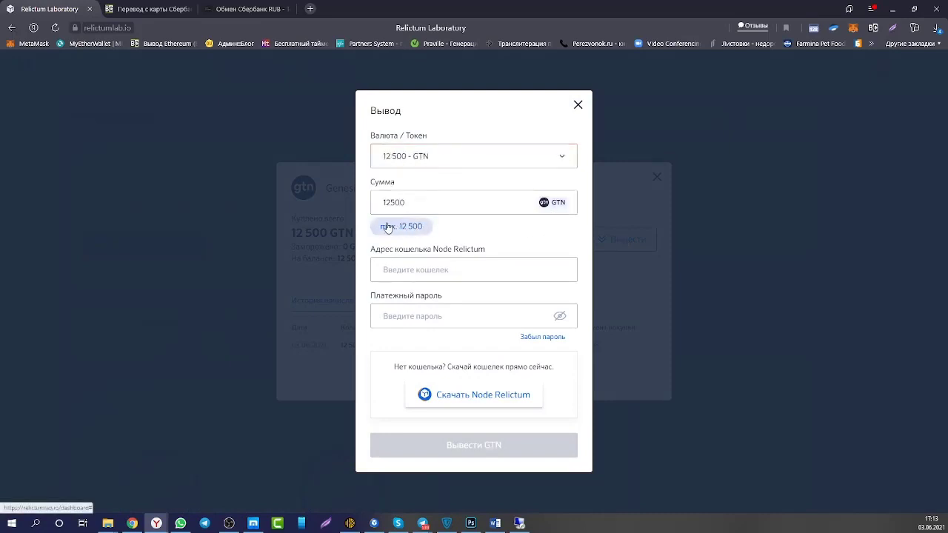
{"action": "left_click", "coordinate": [407, 266]}
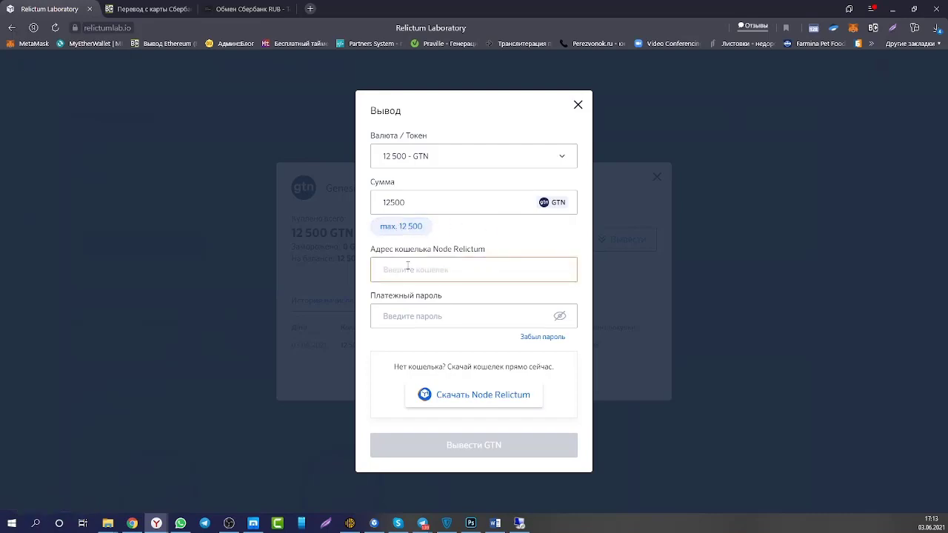
Copy the Relictum USD deposit address from Node Relictum into the withdrawal address field.
{"action": "left_click", "coordinate": [373, 522]}
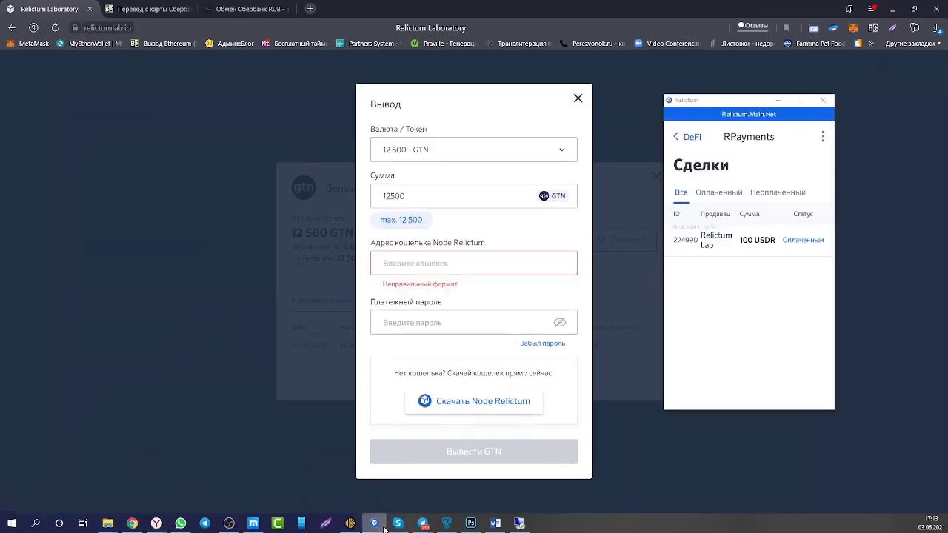
{"action": "left_click", "coordinate": [682, 139]}
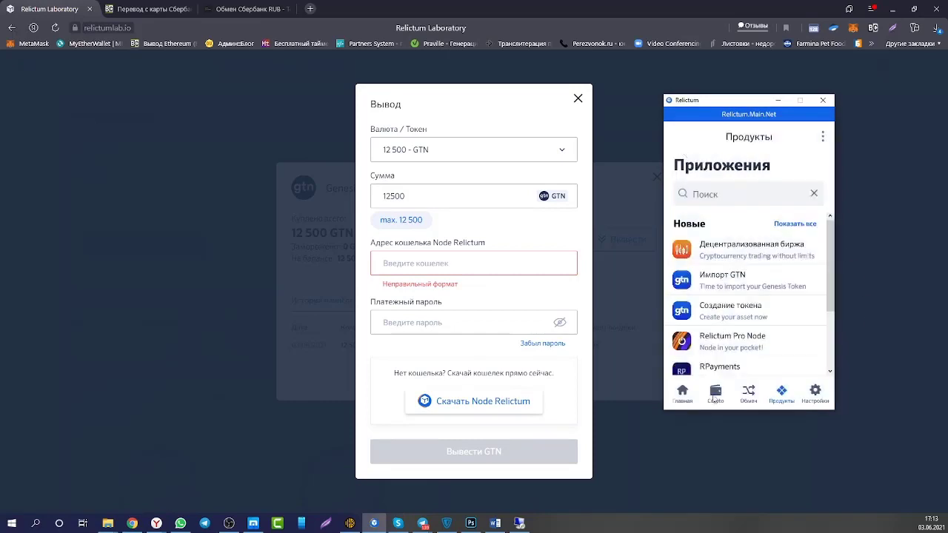
{"action": "left_click", "coordinate": [715, 395]}
{"action": "left_click", "coordinate": [725, 335]}
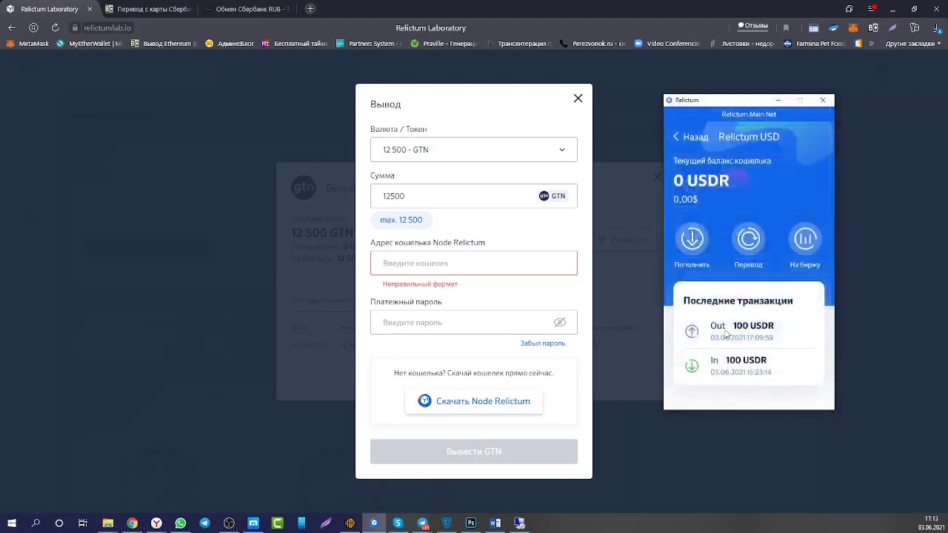
{"action": "left_click", "coordinate": [692, 238]}
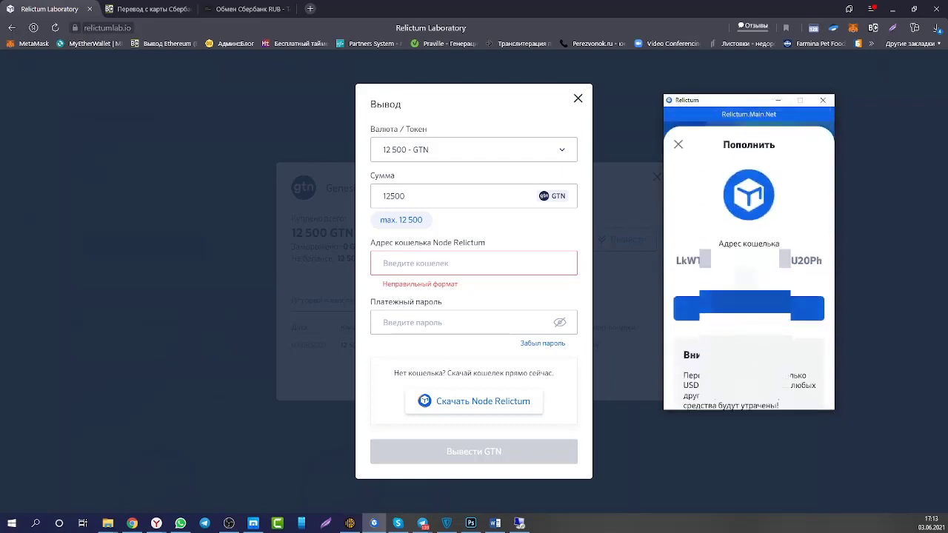
{"action": "left_click", "coordinate": [677, 144]}
{"action": "left_click", "coordinate": [390, 261]}
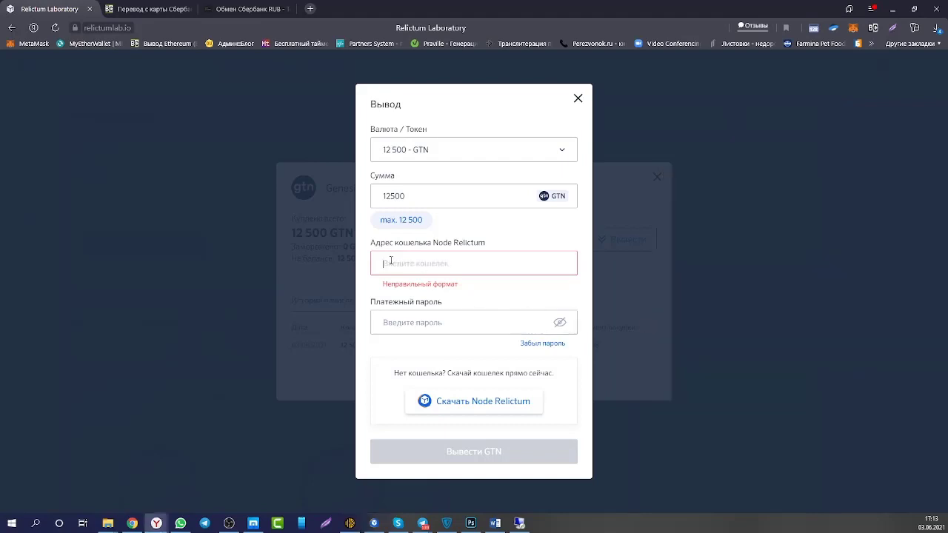
{"action": "type", "text": "LkWT1yNgF6HxRKxaMIXU20PhH7JycNyi"}
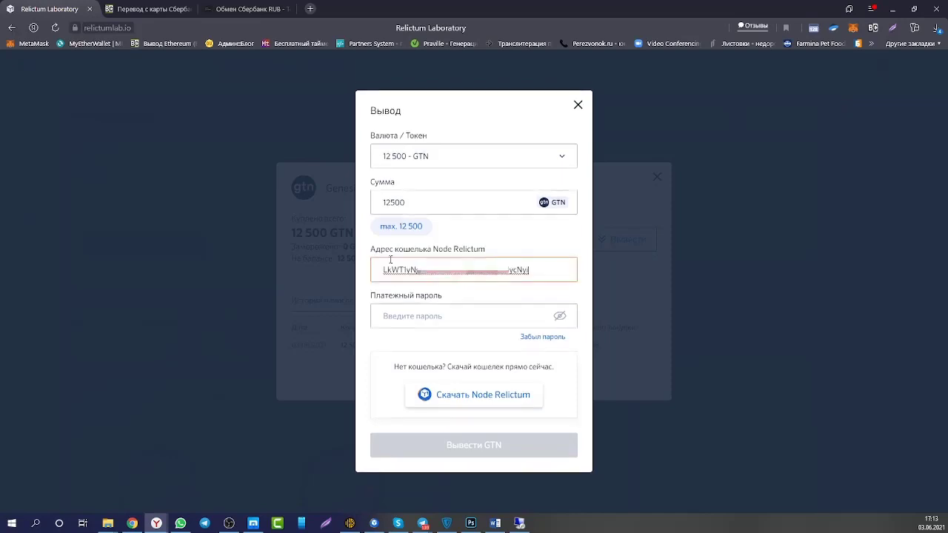
Enter the payment password, submit the 12 500 GTN withdrawal and close the details.
{"action": "left_click", "coordinate": [406, 315]}
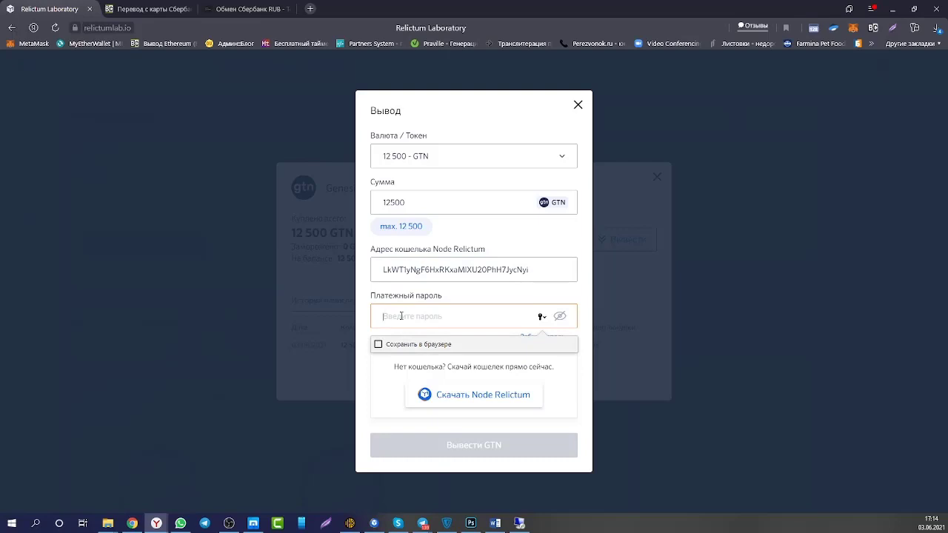
{"action": "key", "text": "ctrl+v"}
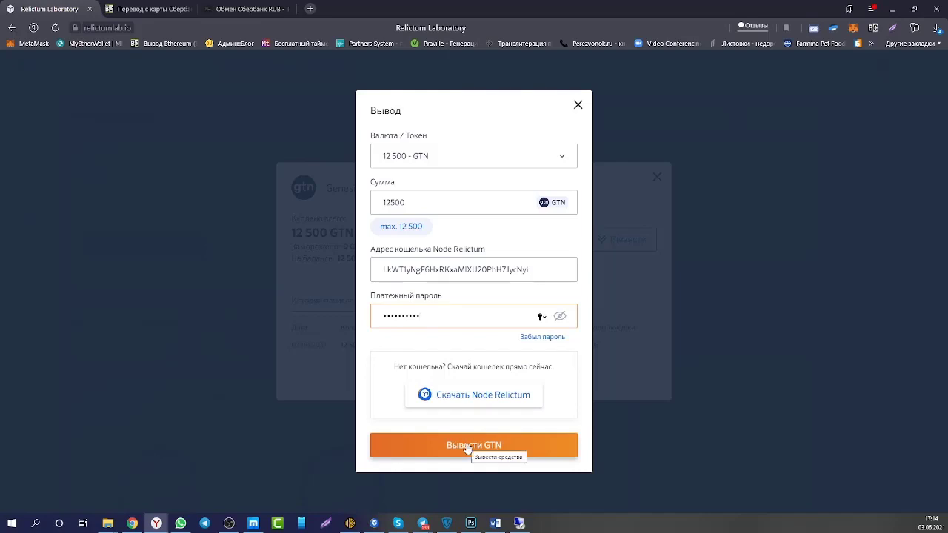
{"action": "left_click", "coordinate": [467, 448]}
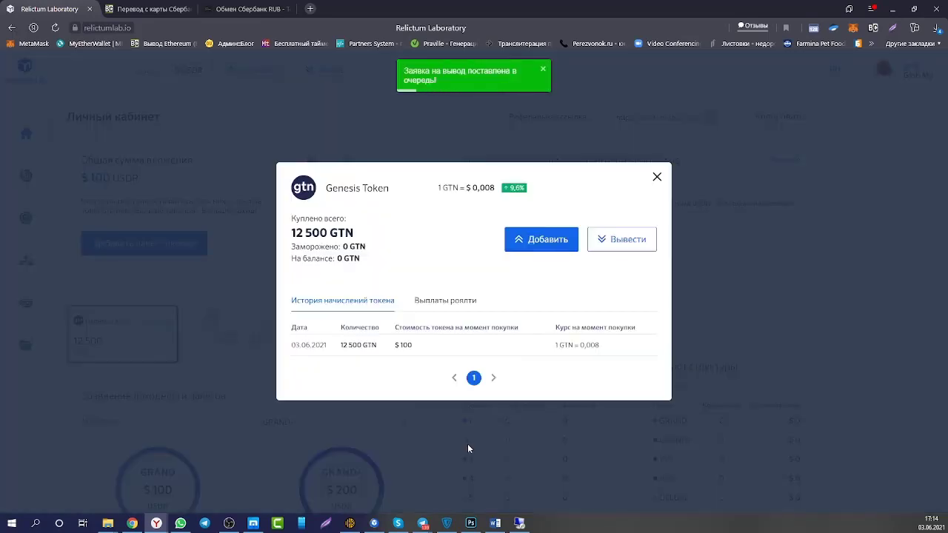
{"action": "left_click", "coordinate": [467, 448]}
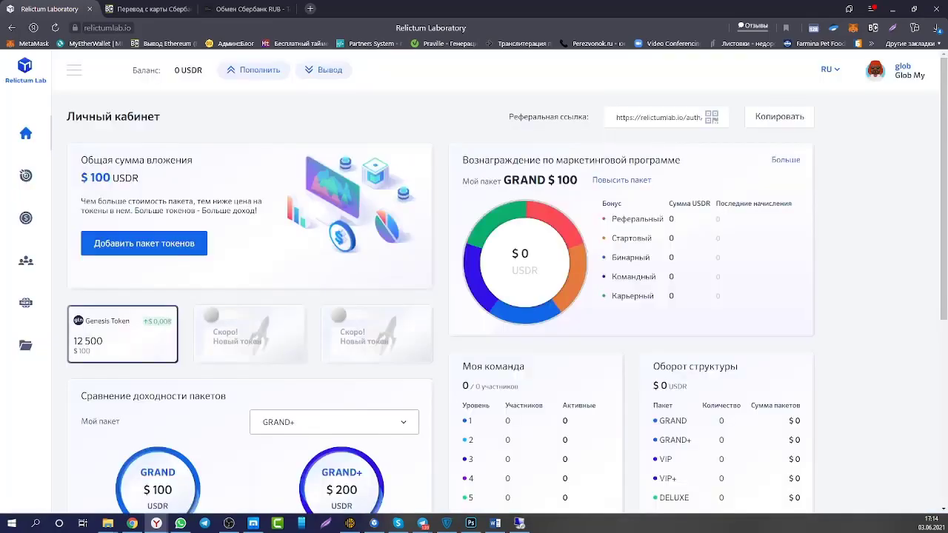